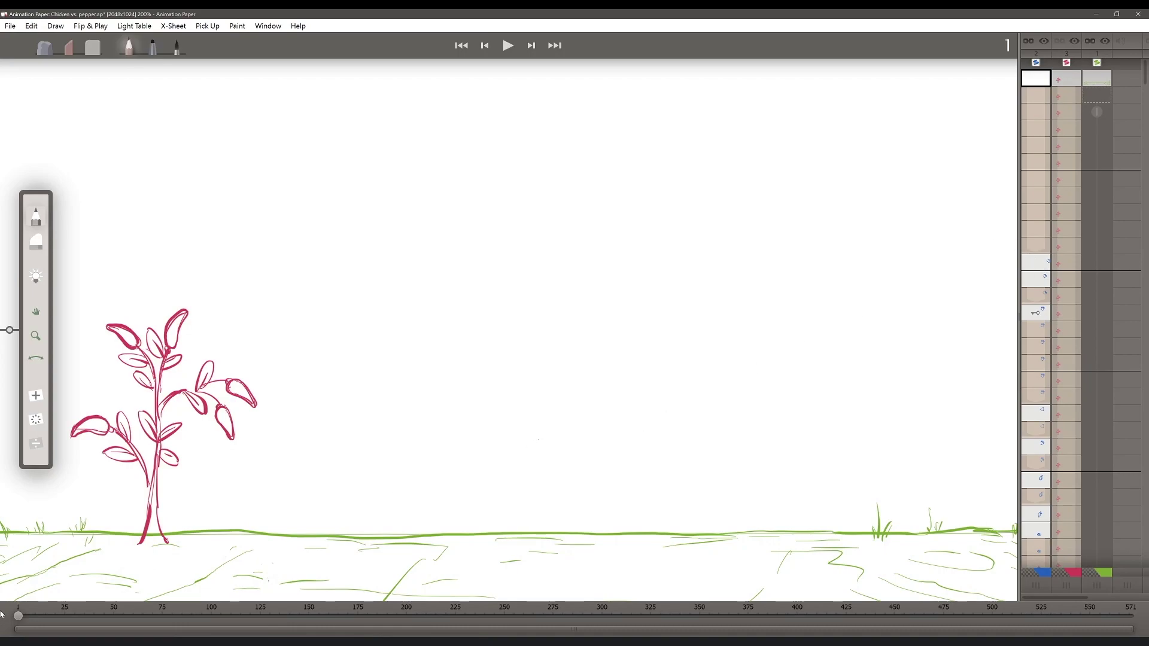
Scrub the timeline from frame 1 to around frame 437 and flip through the neighbouring chicken drawings.
{"action": "left_click_drag", "start_coordinate": [18, 616], "coordinate": [869, 616]}
{"action": "key", "text": "Down"}
{"action": "key", "text": "Up"}
{"action": "key", "text": "Down"}
{"action": "key", "text": "Up"}
{"action": "key", "text": "Down"}
{"action": "left_click_drag", "start_coordinate": [885, 616], "coordinate": [870, 616]}
{"action": "key", "text": "Down"}
{"action": "key", "text": "Up"}
{"action": "key", "text": "Down"}
{"action": "key", "text": "Up"}
{"action": "key", "text": "Down"}
Step back and forth one frame at a time around frame 437 to compare the chicken's poses.
{"action": "key", "text": "Left"}
{"action": "key", "text": "Right"}
{"action": "key", "text": "Left"}
{"action": "key", "text": "Right"}
{"action": "key", "text": "Left"}
{"action": "key", "text": "Right"}
{"action": "key", "text": "Left"}
{"action": "key", "text": "Right"}
{"action": "key", "text": "Left"}
{"action": "key", "text": "Right"}
{"action": "key", "text": "Left"}
{"action": "key", "text": "Right"}
{"action": "key", "text": "Left"}
{"action": "key", "text": "Right"}
{"action": "key", "text": "Left"}
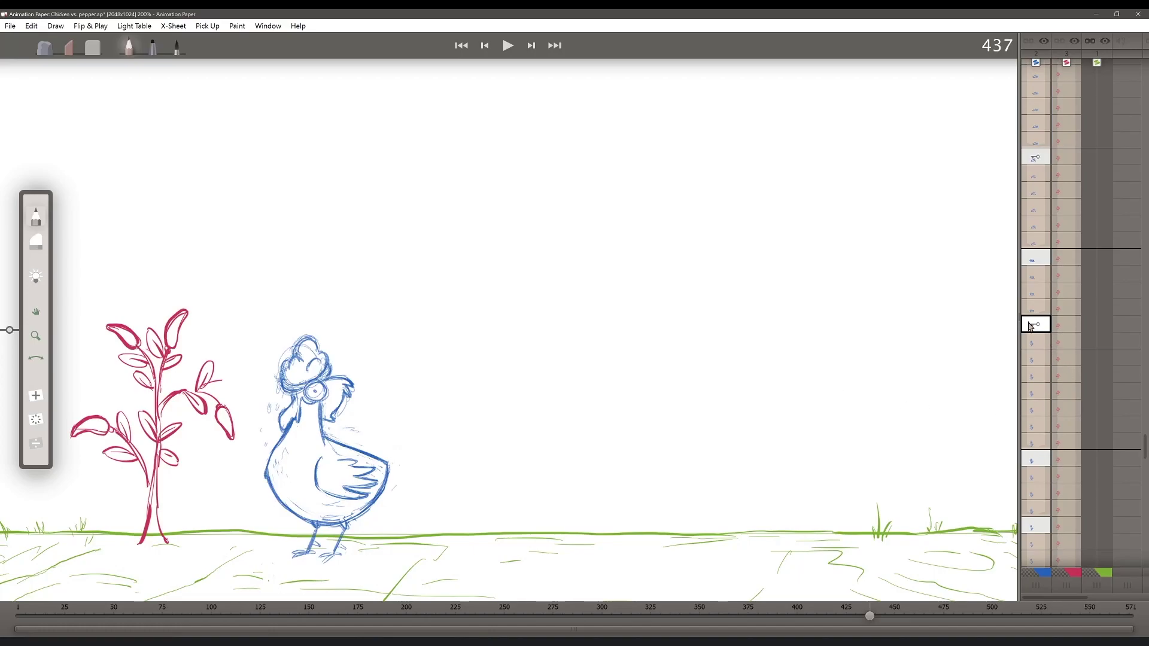
Copy the chicken drawings on frames 437 to 448 and paste them in at frame 449.
{"action": "left_click", "coordinate": [1037, 513]}
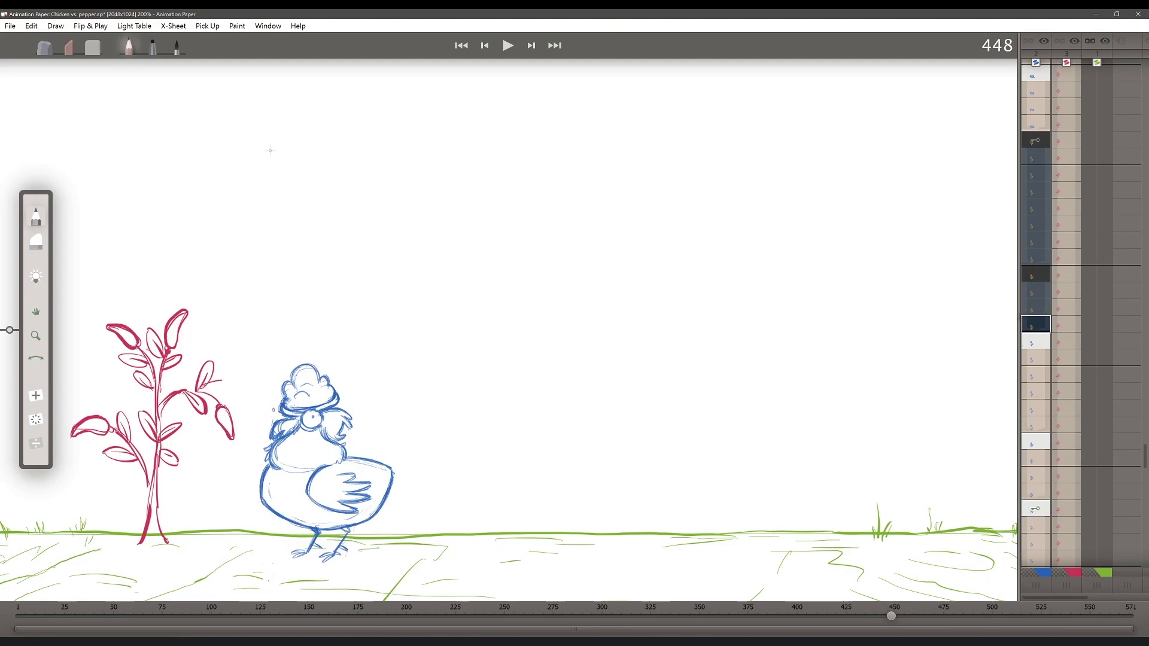
{"action": "left_click", "coordinate": [31, 26]}
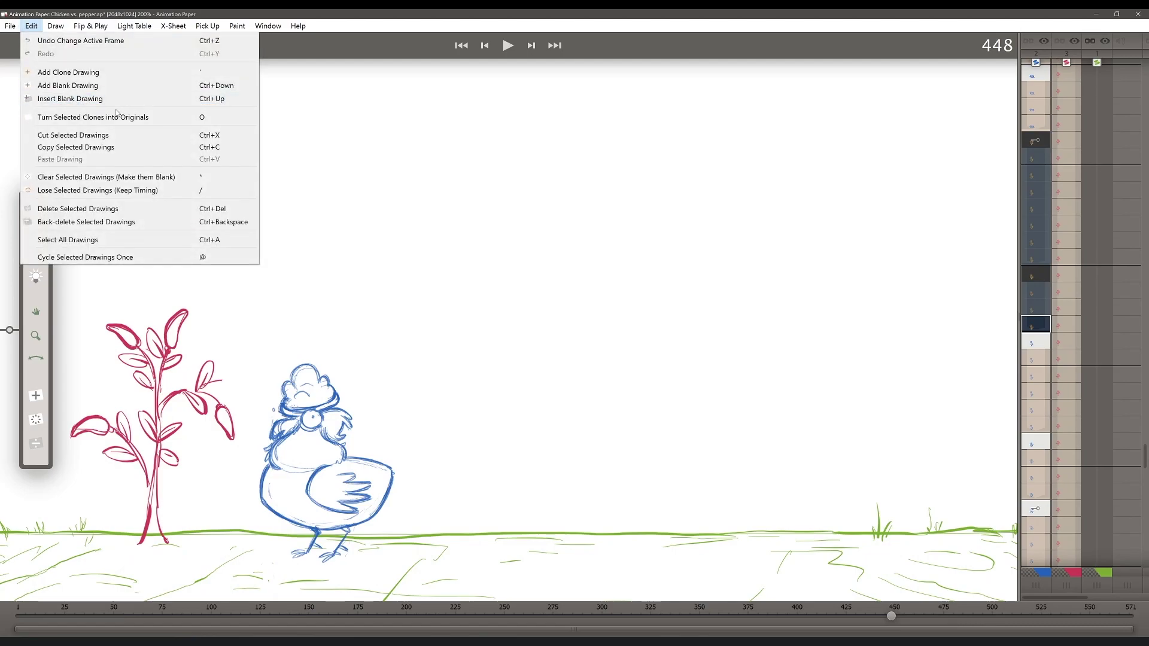
{"action": "left_click", "coordinate": [78, 148]}
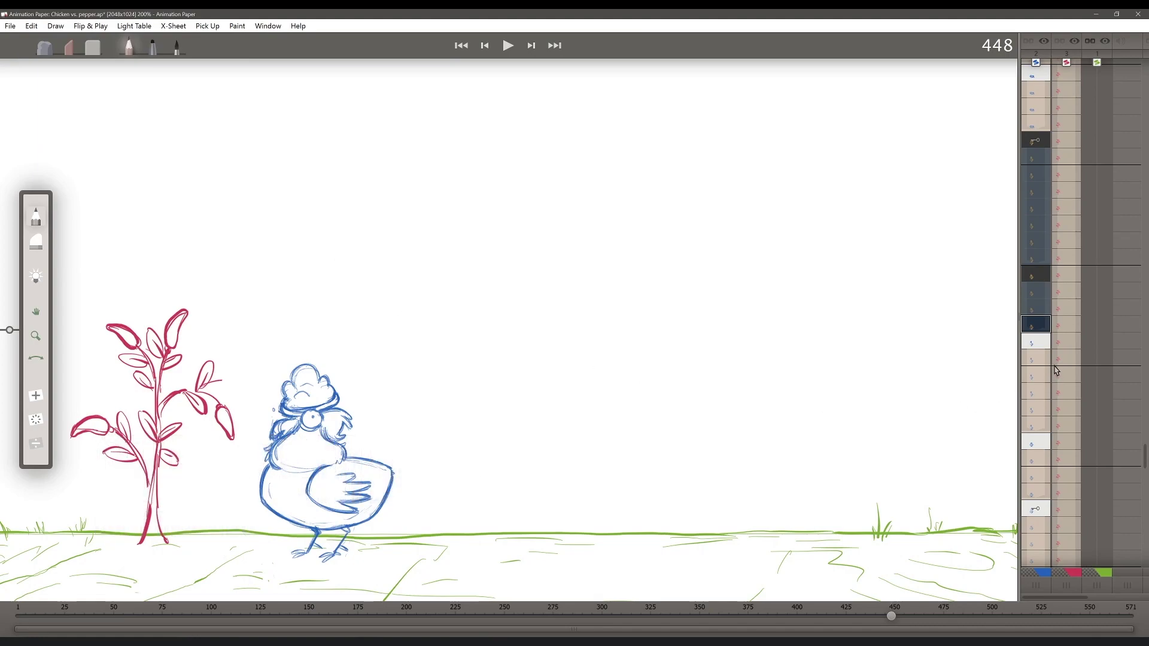
{"action": "left_click", "coordinate": [1033, 343]}
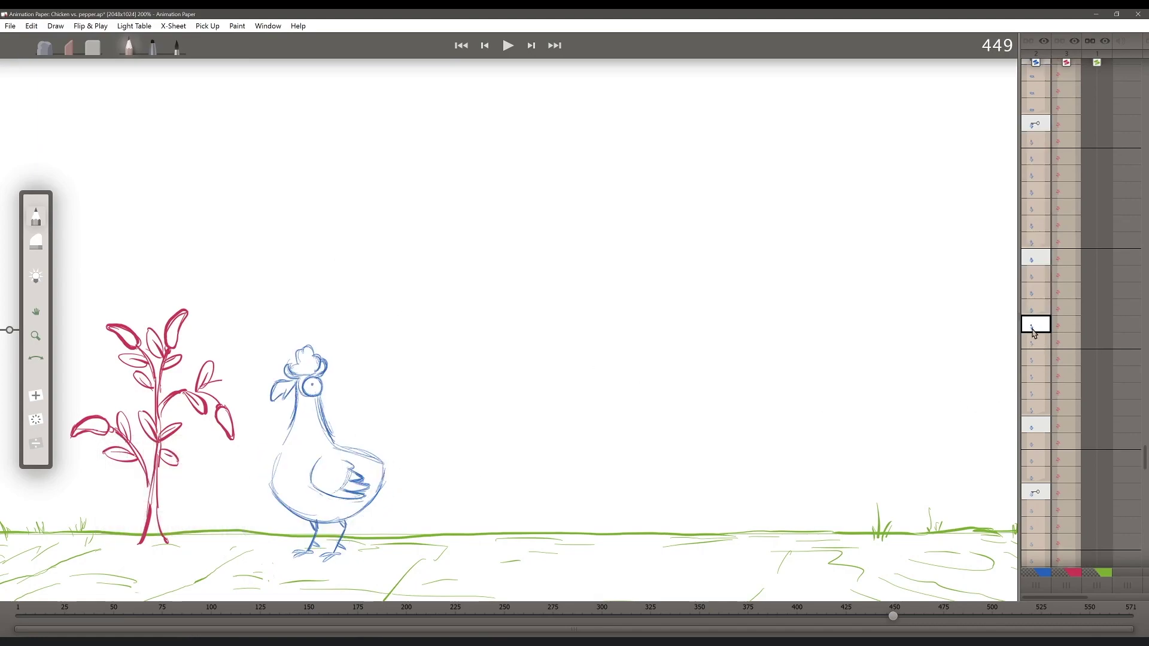
{"action": "key", "text": "ctrl+v"}
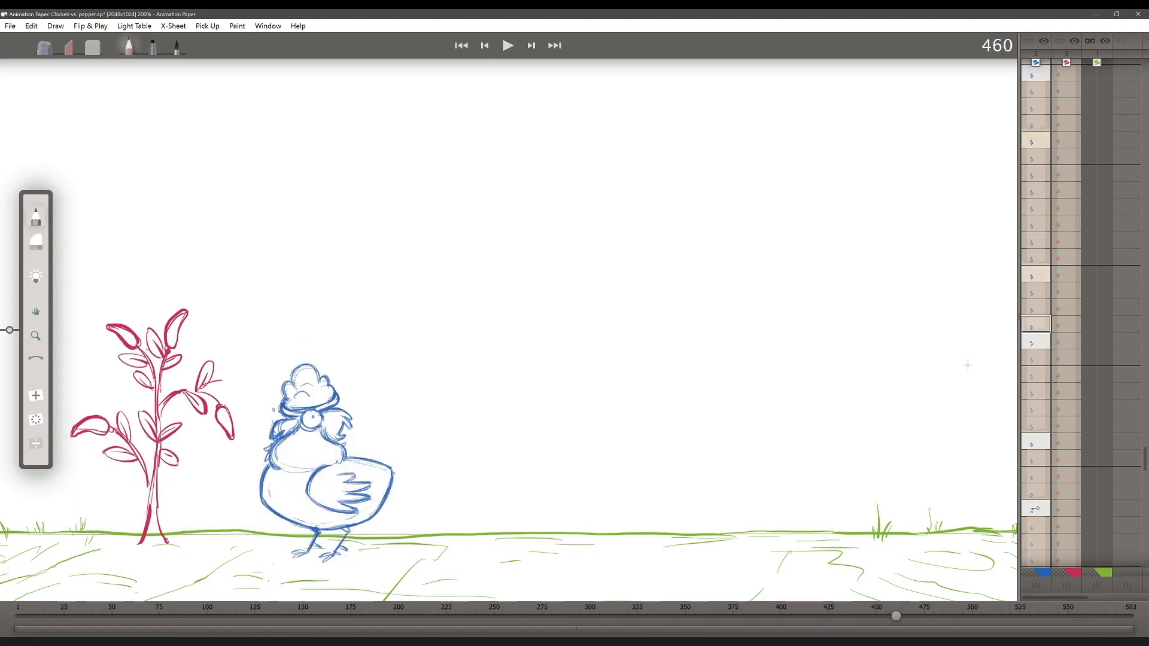
Inspect the pasted chicken drawings starting at frame 449 in the X-Sheet, and return to the original at frame 437.
{"action": "left_click", "coordinate": [1042, 142]}
{"action": "scroll", "coordinate": [1038, 287], "scroll_direction": "down", "scroll_amount": 2}
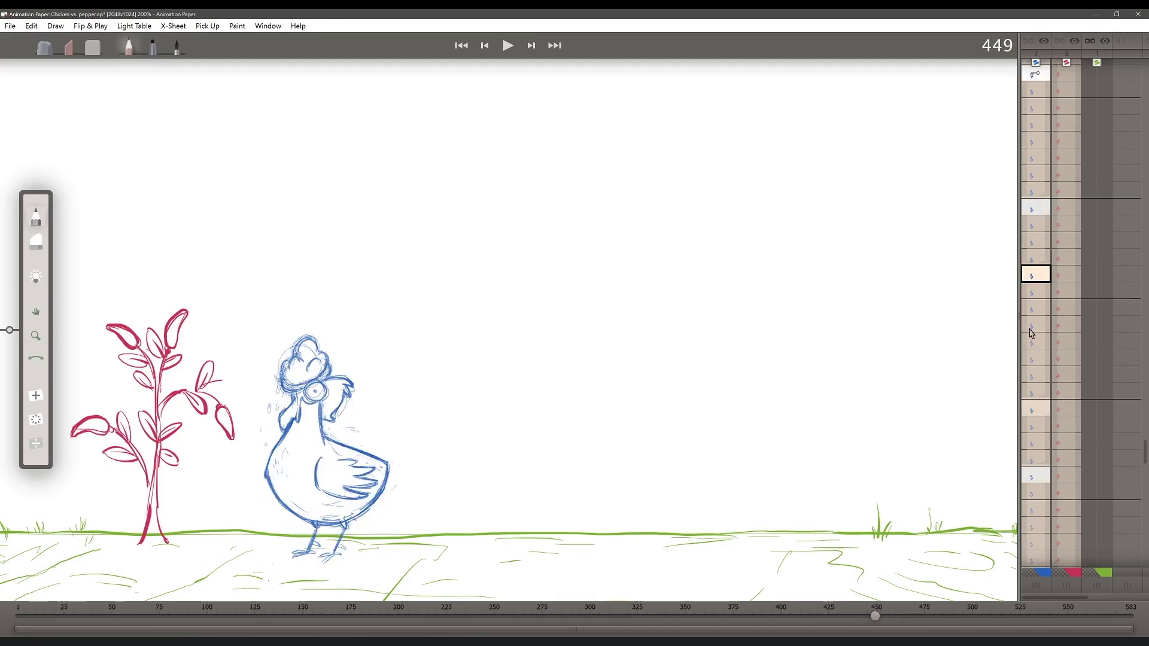
{"action": "scroll", "coordinate": [1042, 247], "scroll_direction": "down", "scroll_amount": 1}
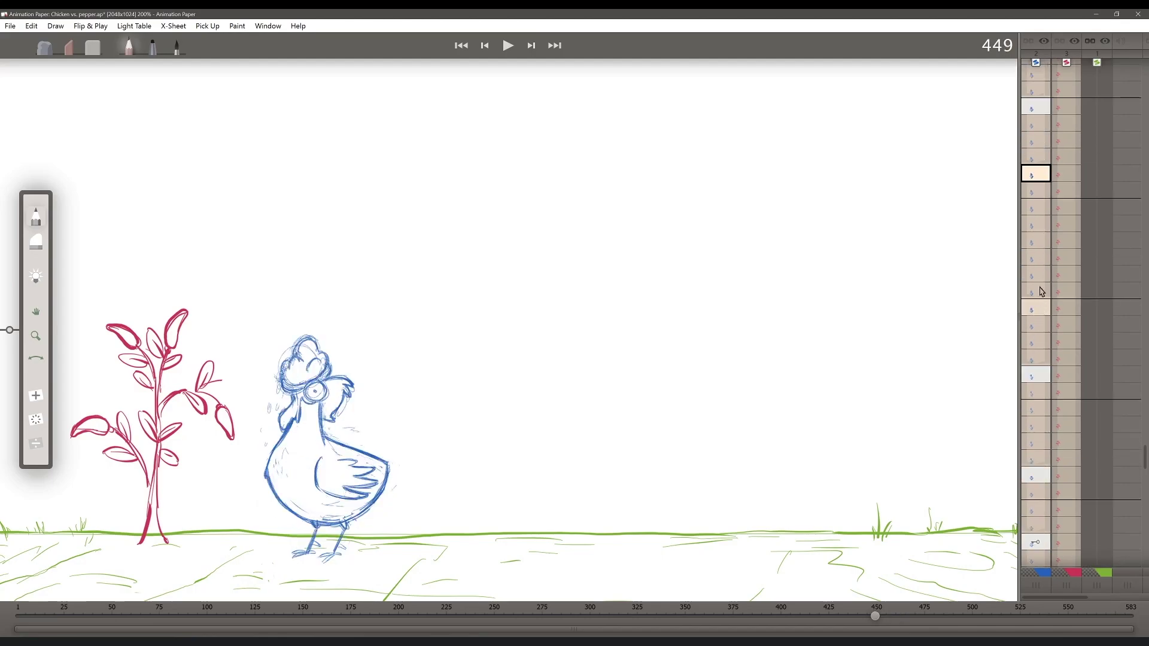
{"action": "scroll", "coordinate": [1036, 229], "scroll_direction": "up", "scroll_amount": 1}
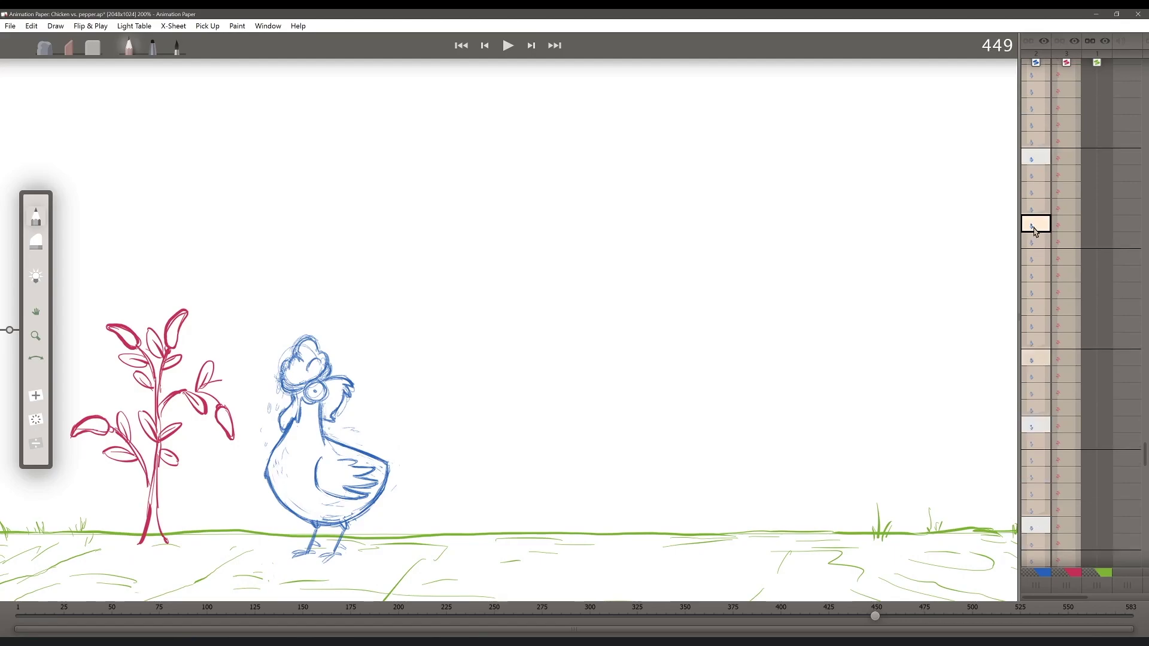
{"action": "scroll", "coordinate": [1036, 228], "scroll_direction": "up", "scroll_amount": 1}
{"action": "scroll", "coordinate": [1034, 225], "scroll_direction": "up", "scroll_amount": 1}
{"action": "left_click", "coordinate": [1040, 127]}
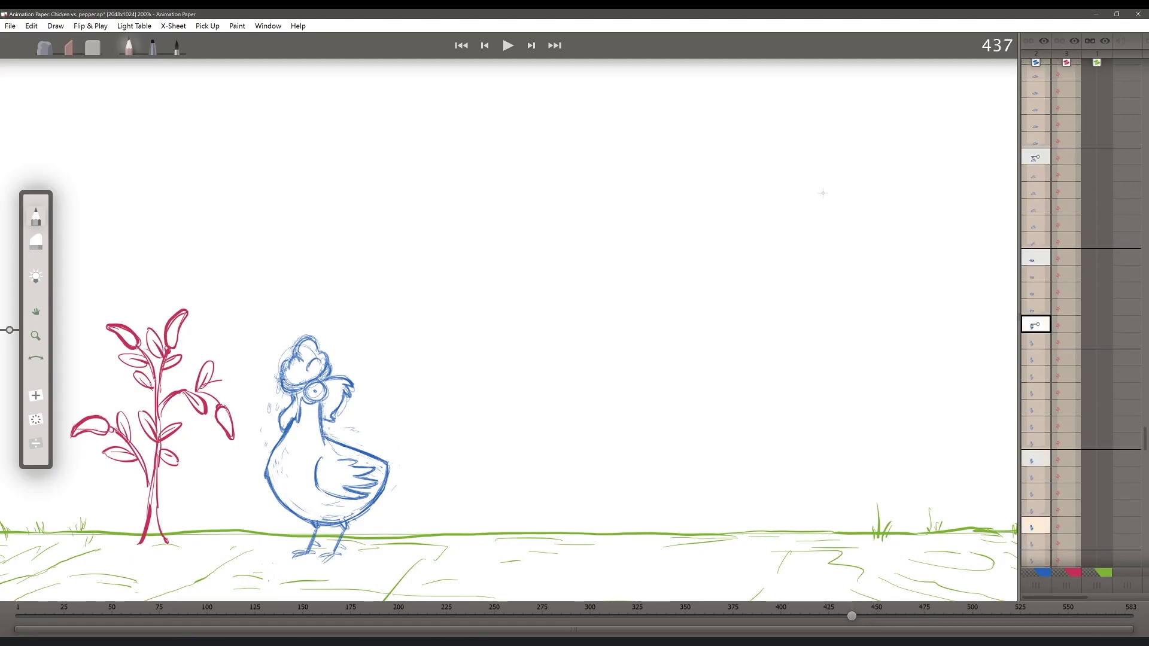
Flip forward and backward through the frames around the repeated chicken section to check the motion.
{"action": "key", "text": "Up"}
{"action": "key", "text": "Up"}
{"action": "key", "text": "Down"}
{"action": "key", "text": "Down"}
{"action": "key", "text": "Down"}
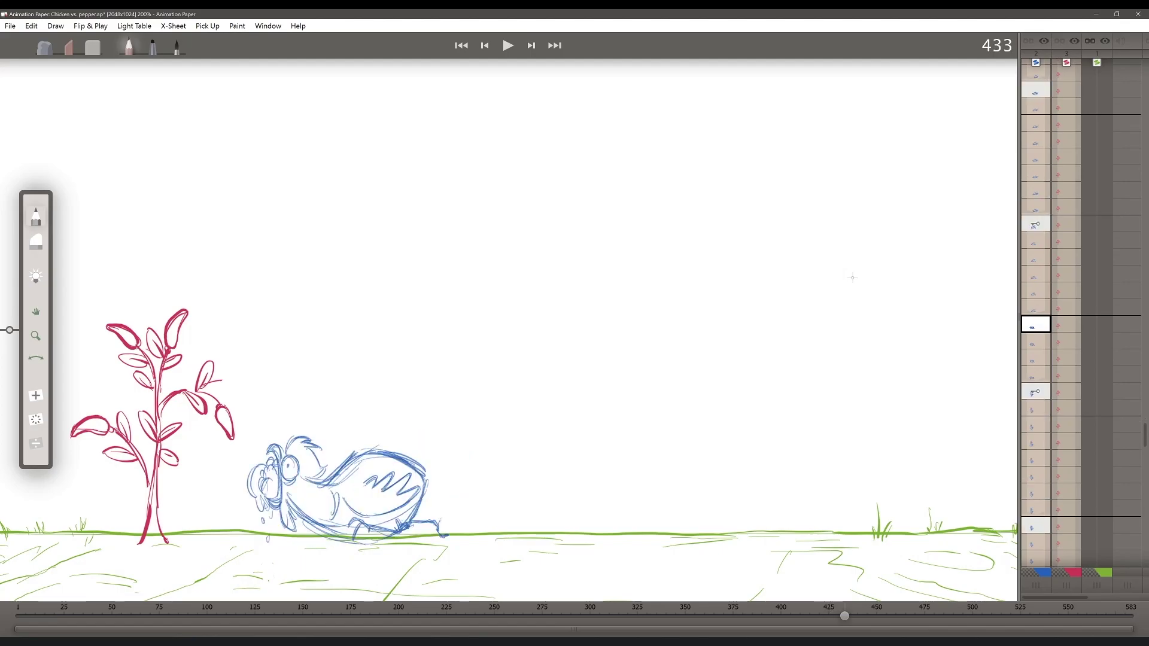
{"action": "key", "text": "Down"}
{"action": "key", "text": "Down"}
{"action": "key", "text": "Down"}
{"action": "key", "text": "Down"}
{"action": "key", "text": "Down"}
{"action": "key", "text": "Up"}
{"action": "key", "text": "Up"}
{"action": "key", "text": "Up"}
{"action": "key", "text": "Up"}
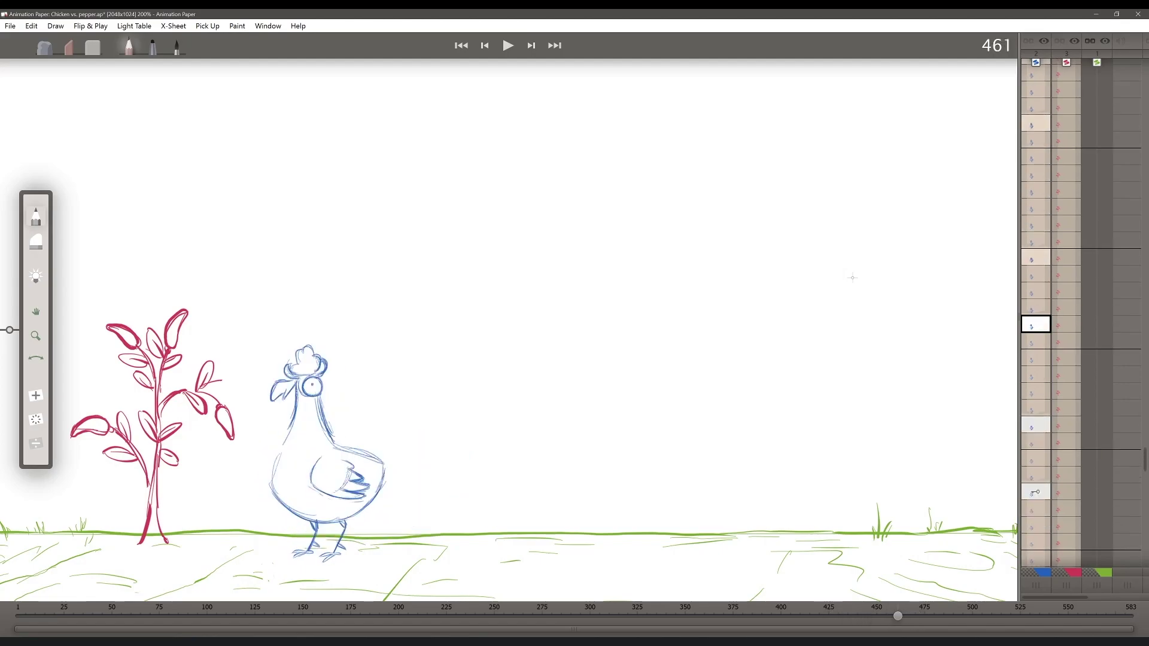
{"action": "key", "text": "Up"}
{"action": "key", "text": "Up"}
{"action": "key", "text": "Down"}
{"action": "key", "text": "Down"}
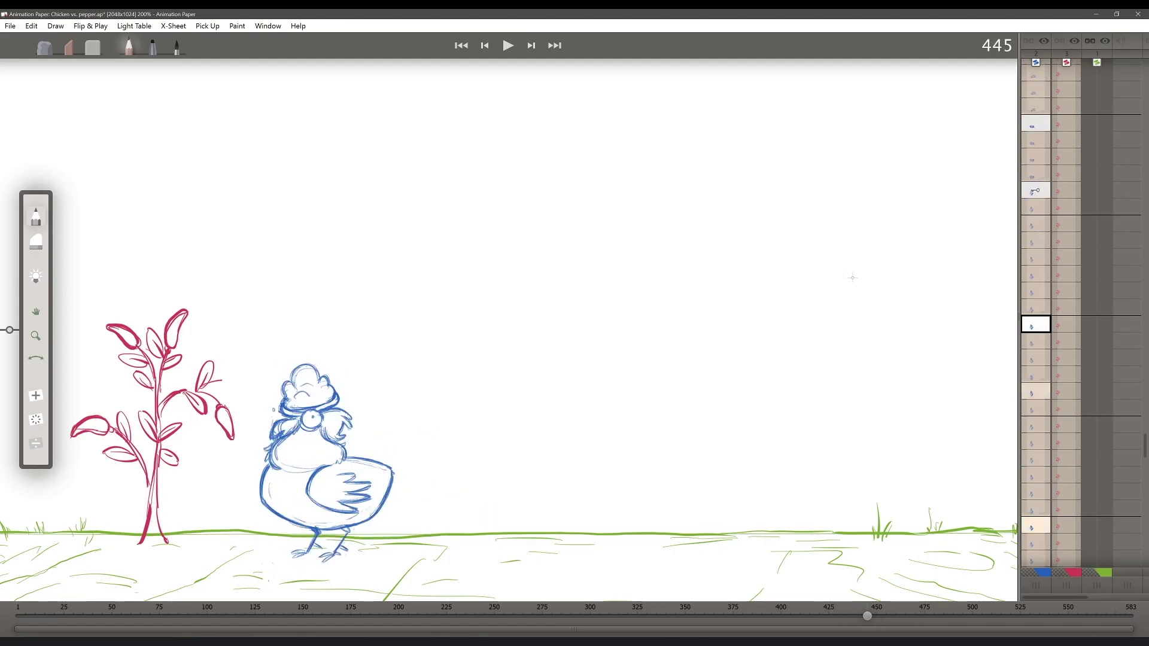
{"action": "key", "text": "Down"}
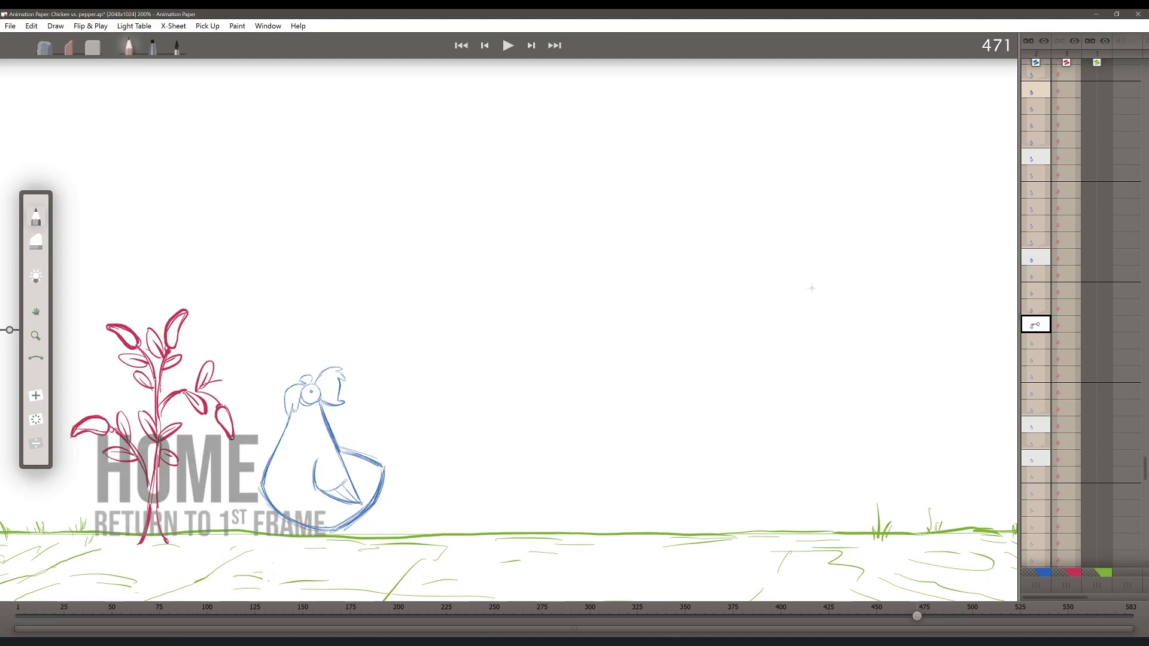
Return to the first frame and limit the playback range to frames 1 to 81.
{"action": "key", "text": "Home"}
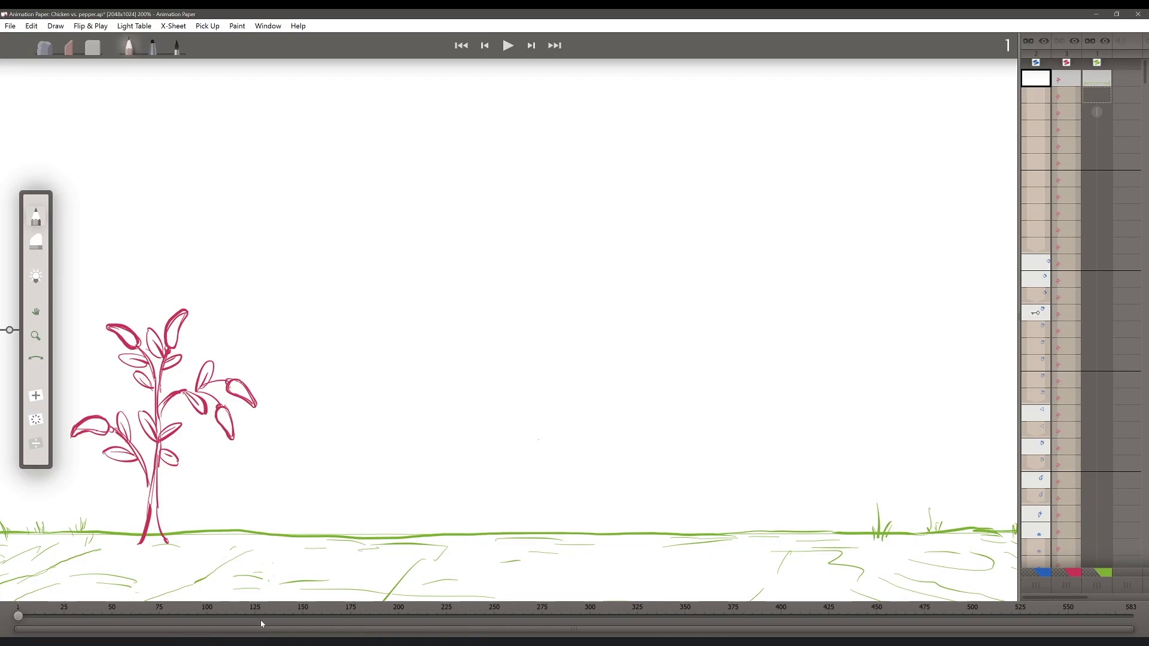
{"action": "mouse_move", "coordinate": [24, 614]}
{"action": "left_mouse_down"}
{"action": "mouse_move", "coordinate": [107, 615]}
{"action": "mouse_move", "coordinate": [2, 618]}
{"action": "left_mouse_up"}
{"action": "left_click_drag", "start_coordinate": [1127, 633], "coordinate": [172, 616]}
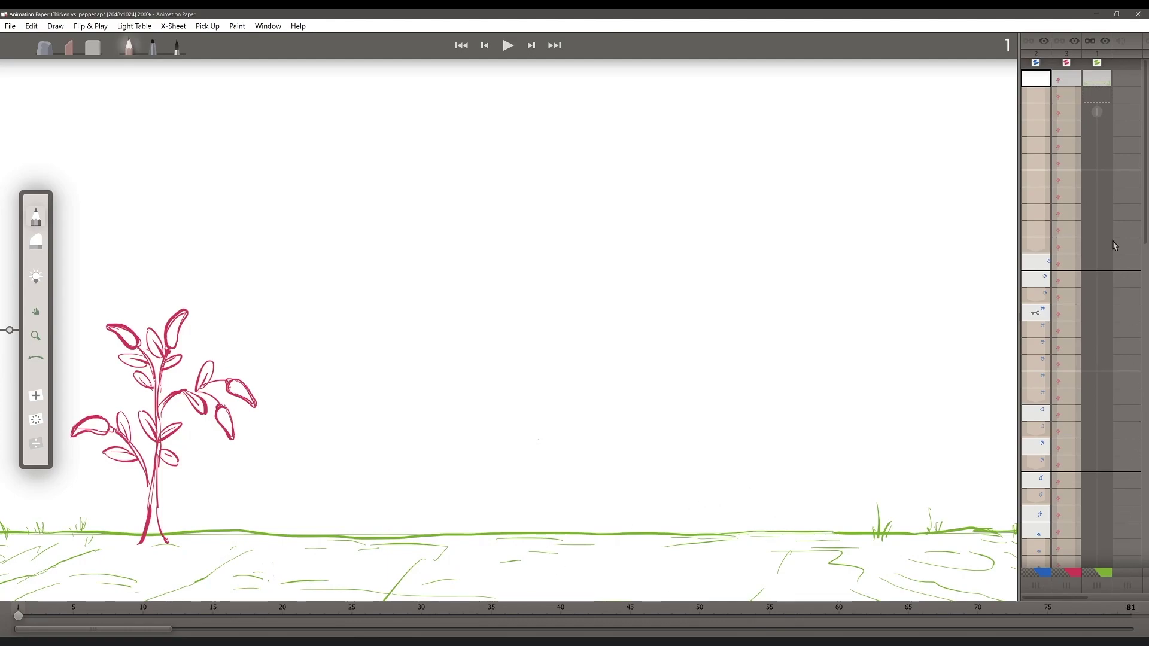
Select frame 81 at the end of the limited X-Sheet and play back the range.
{"action": "left_click_drag", "start_coordinate": [1139, 110], "coordinate": [1093, 485]}
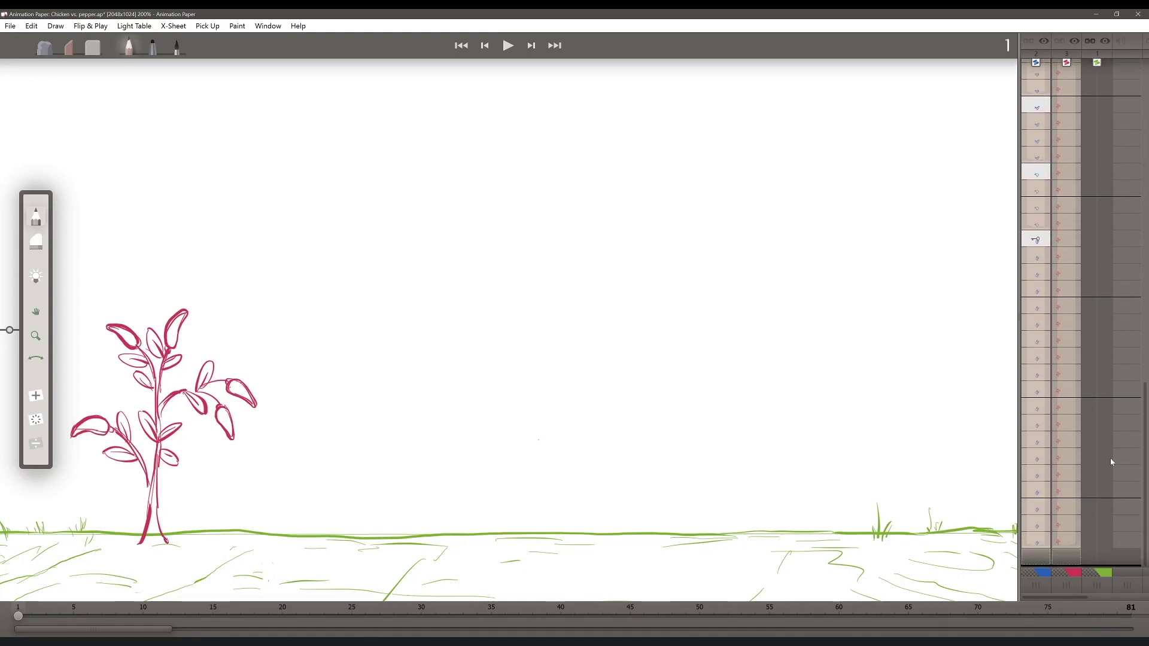
{"action": "left_click", "coordinate": [1035, 541]}
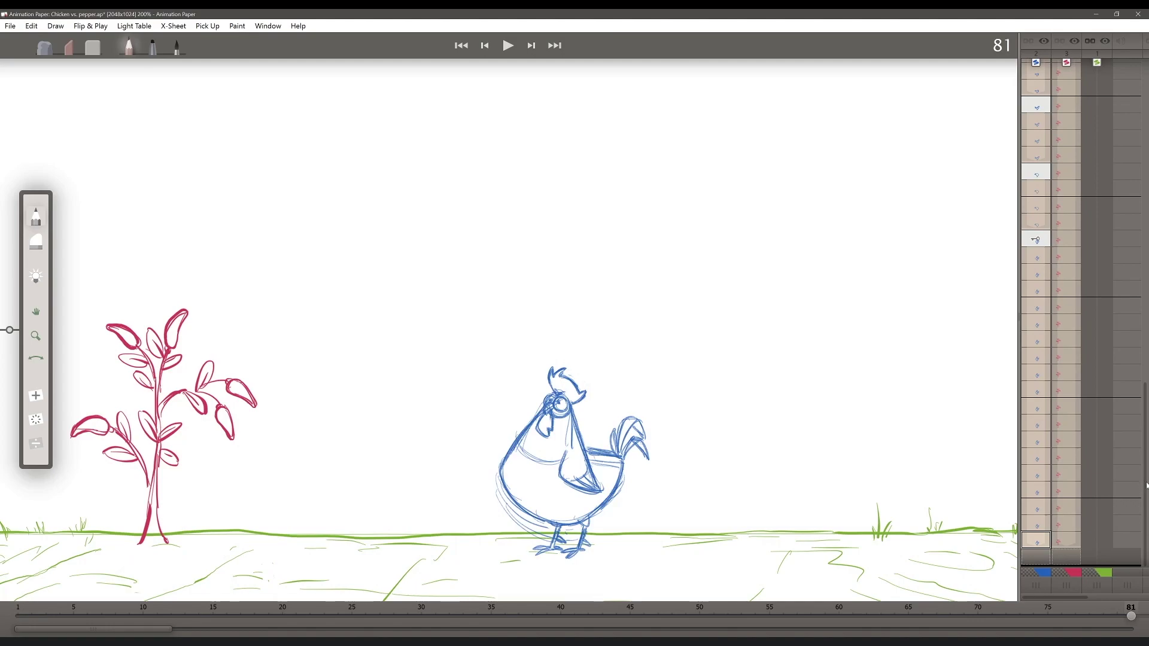
{"action": "left_click_drag", "start_coordinate": [1144, 485], "coordinate": [1098, 143]}
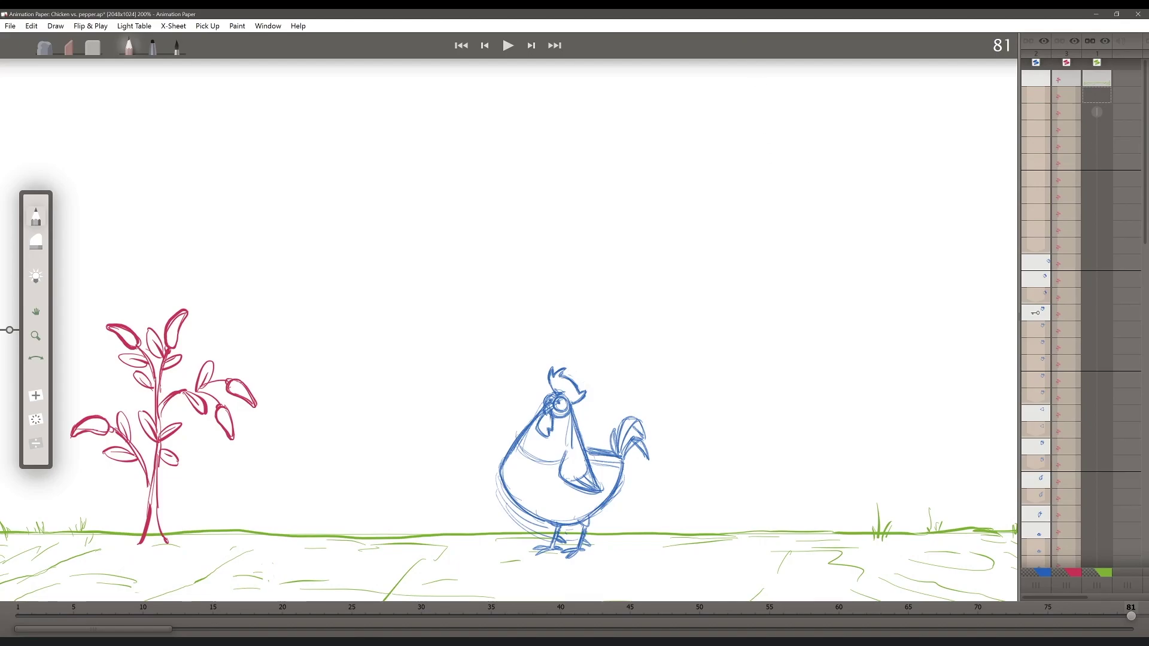
{"action": "left_click", "coordinate": [510, 50]}
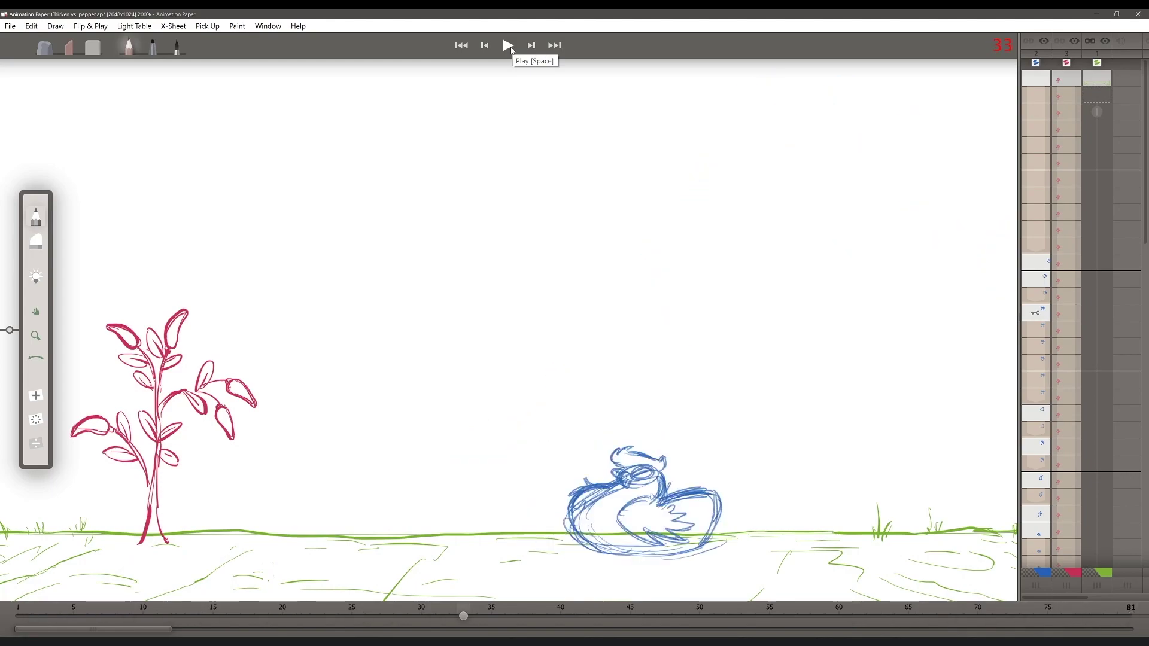
{"action": "left_click", "coordinate": [509, 47]}
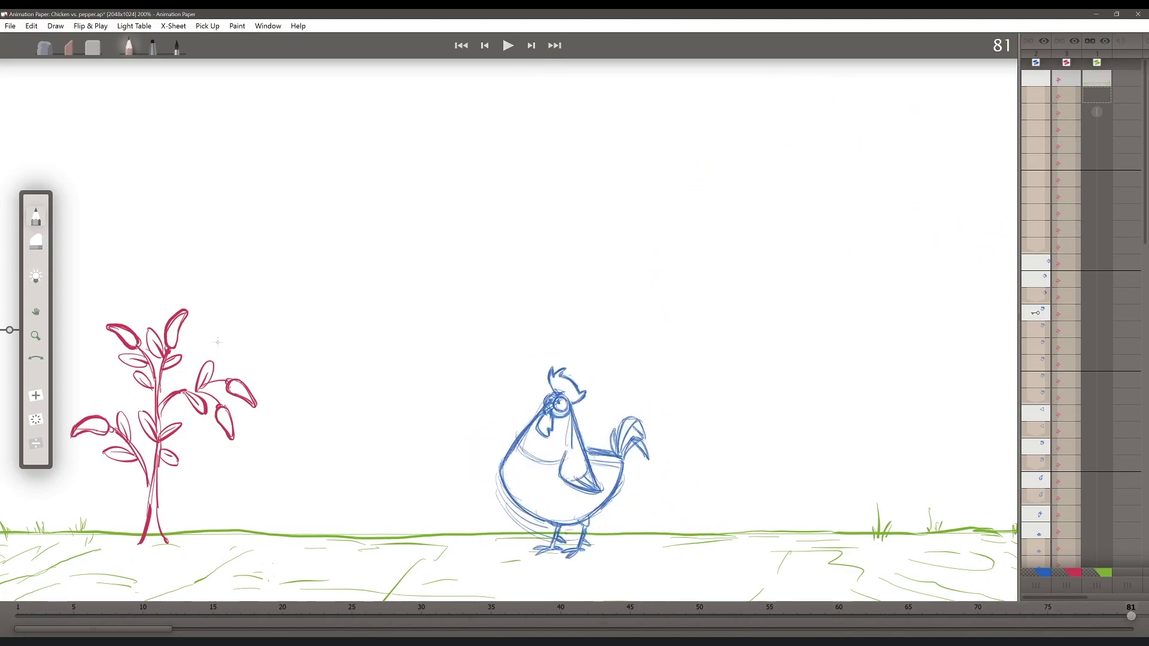
Set the playback range to frames 67 to 158 and play it back.
{"action": "left_click_drag", "start_coordinate": [173, 629], "coordinate": [257, 629]}
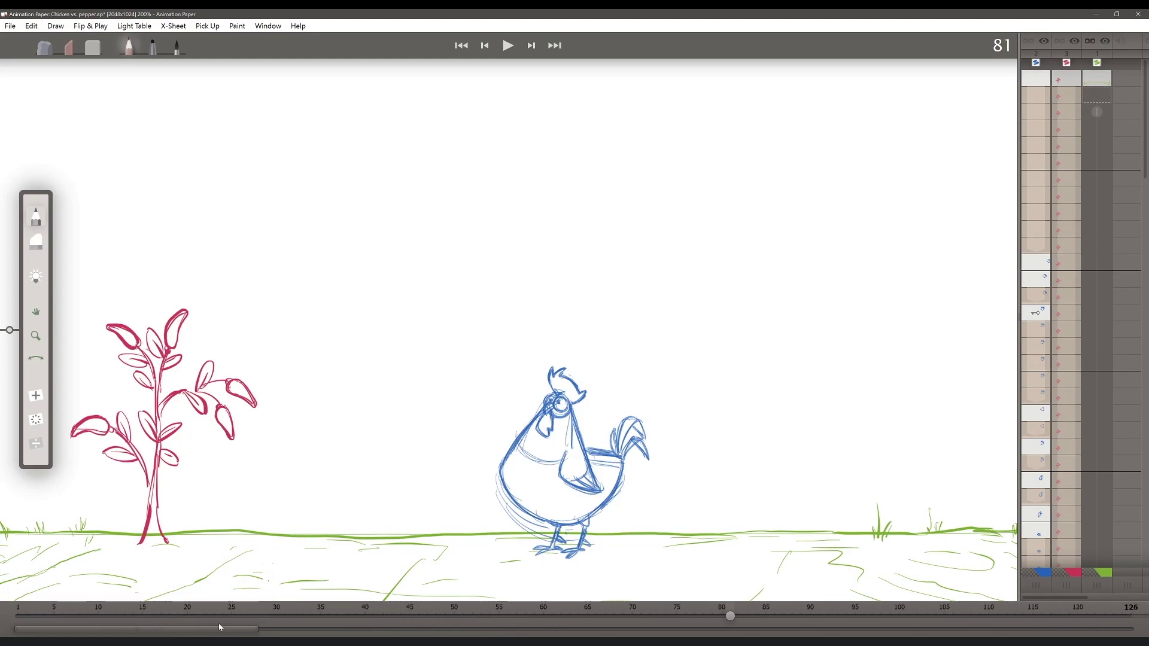
{"action": "left_click_drag", "start_coordinate": [16, 633], "coordinate": [142, 630]}
{"action": "left_click_drag", "start_coordinate": [258, 632], "coordinate": [320, 630]}
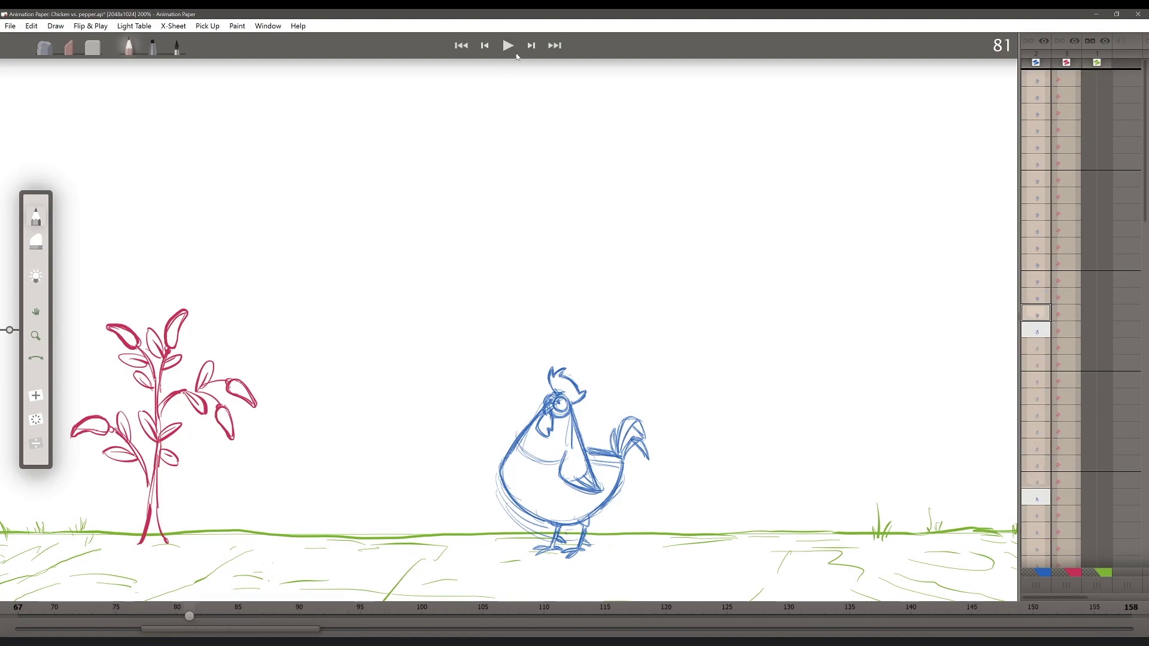
{"action": "left_click", "coordinate": [507, 51]}
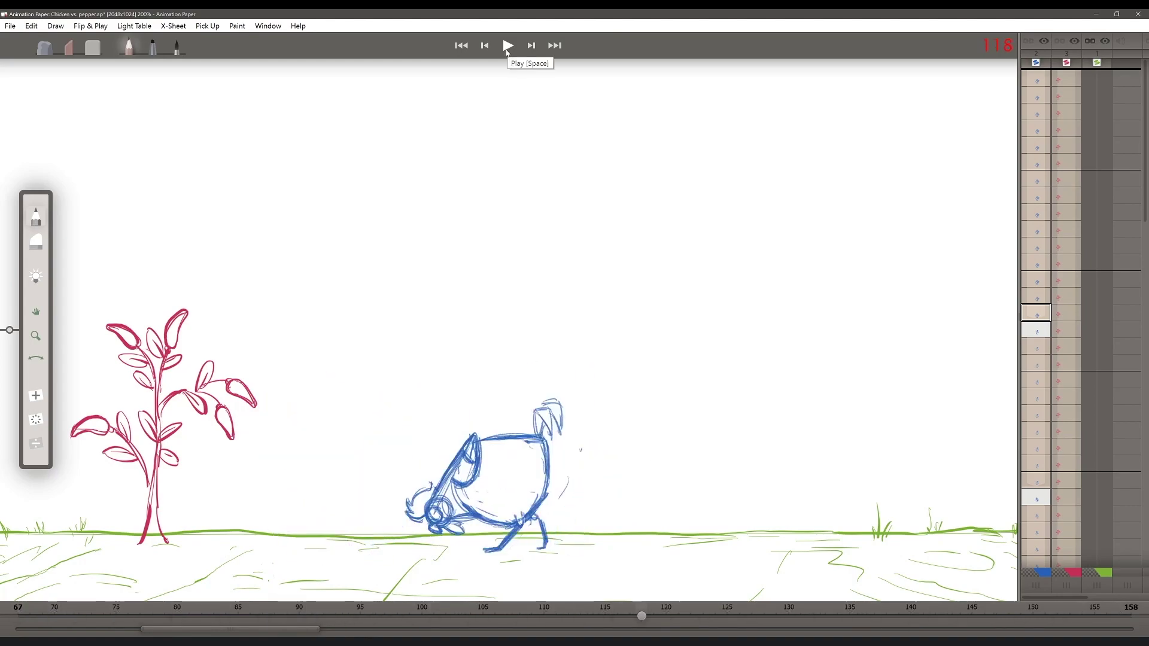
{"action": "left_click", "coordinate": [507, 51]}
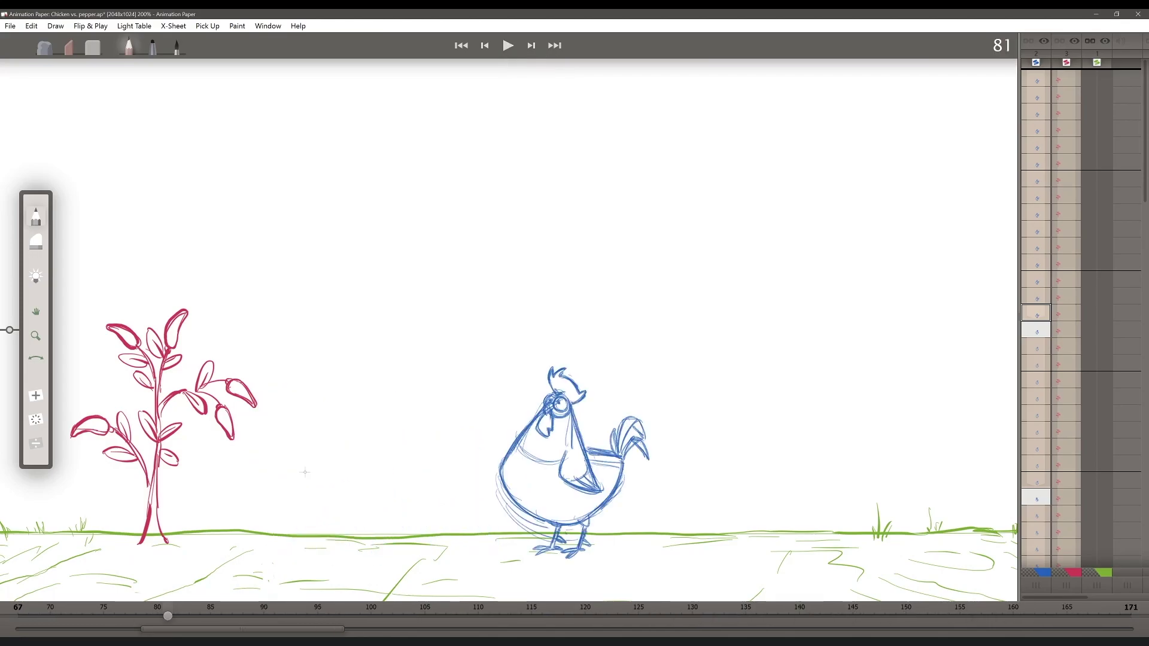
Reset the start and end of the playback range to cover the whole animation, frames 1 to 583.
{"action": "key", "text": "ctrl+Home"}
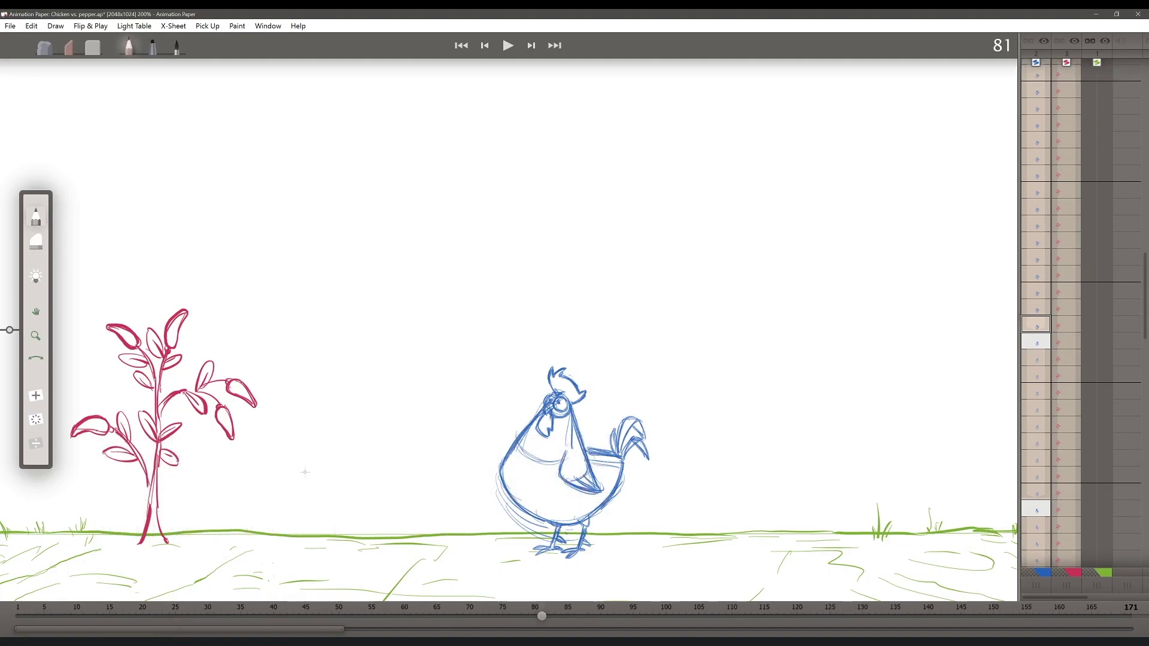
{"action": "key", "text": "ctrl+End"}
{"action": "key", "text": "ctrl+End"}
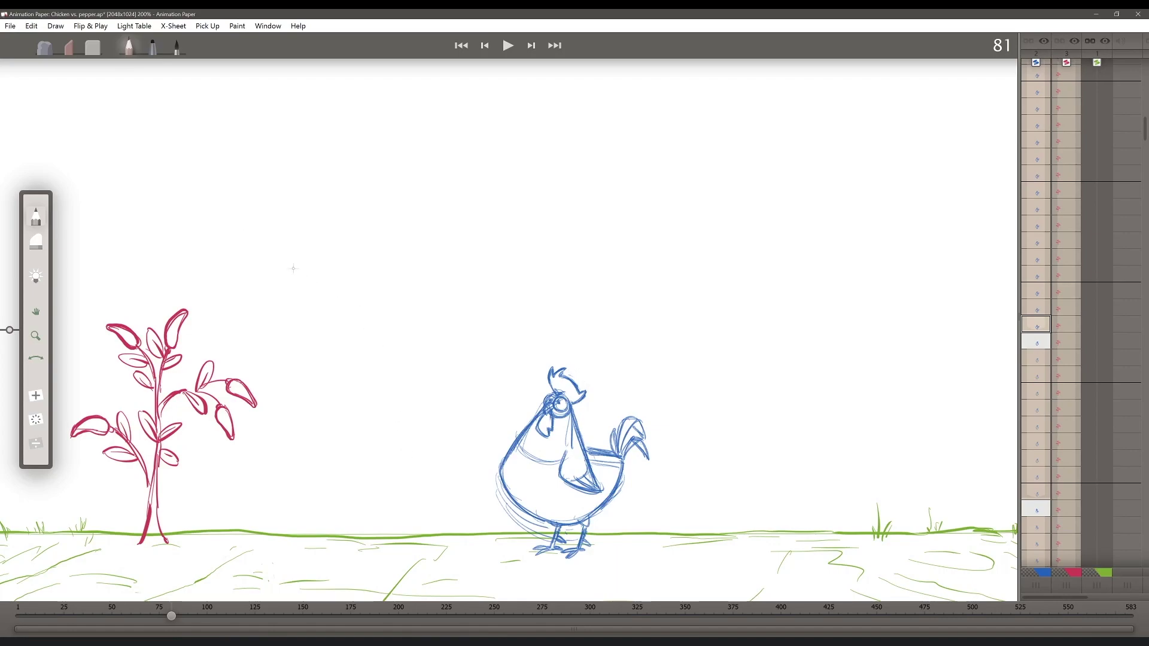
Turn on the light table grid and fit the whole drawing area in the view.
{"action": "left_click", "coordinate": [143, 27]}
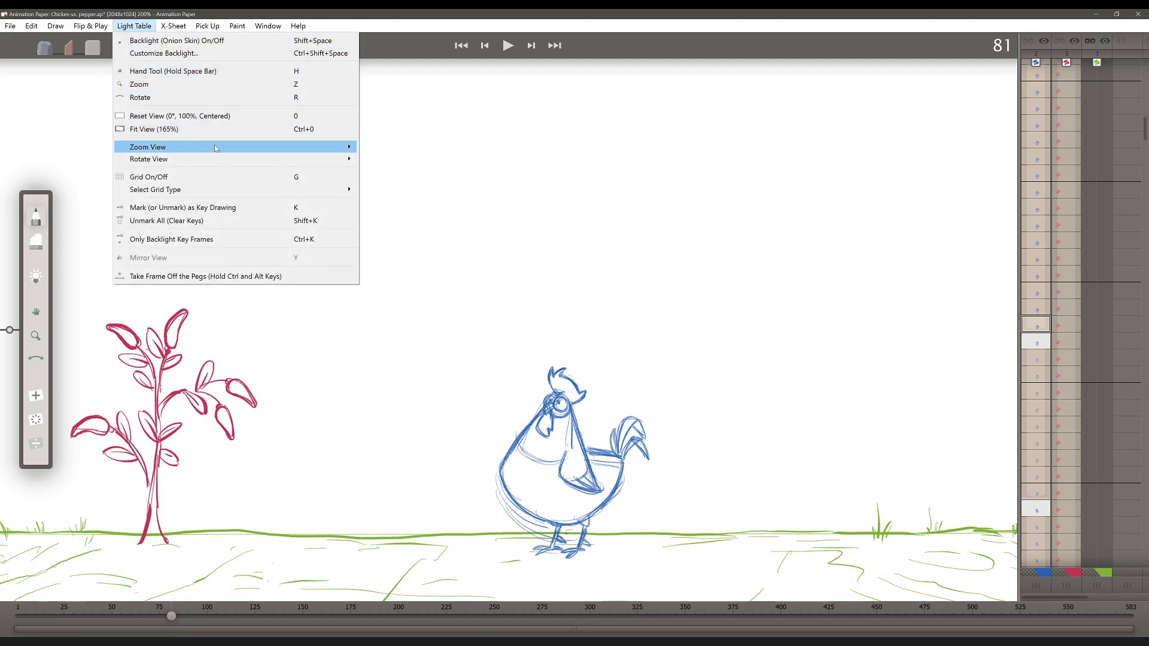
{"action": "mouse_move", "coordinate": [211, 148]}
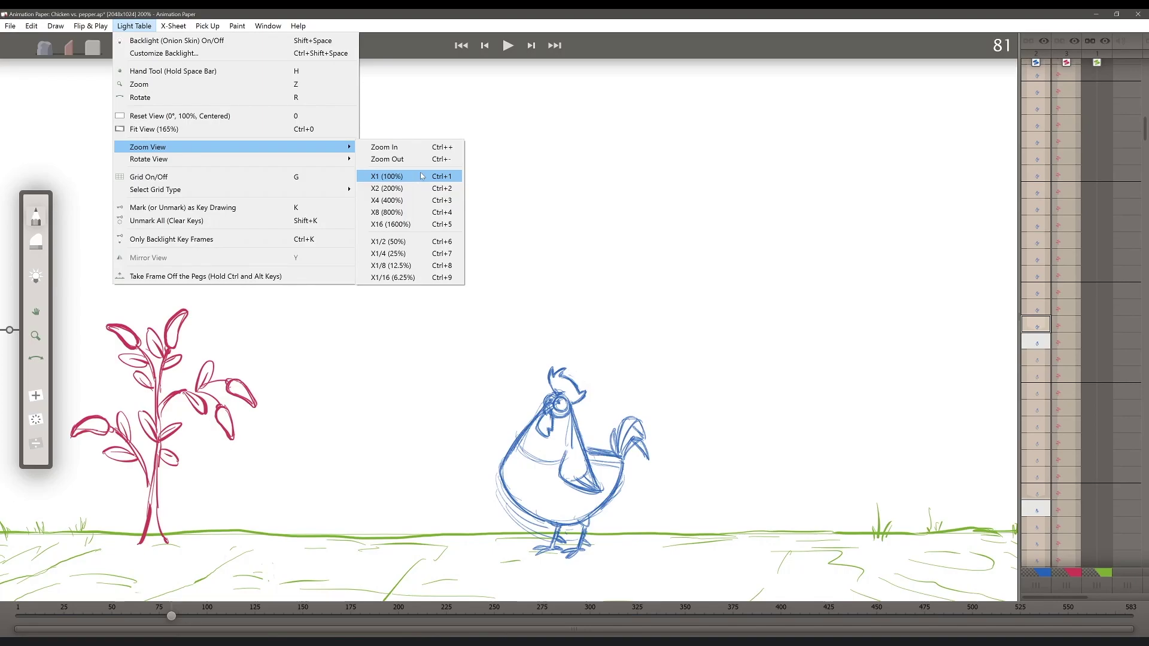
{"action": "left_click", "coordinate": [183, 178]}
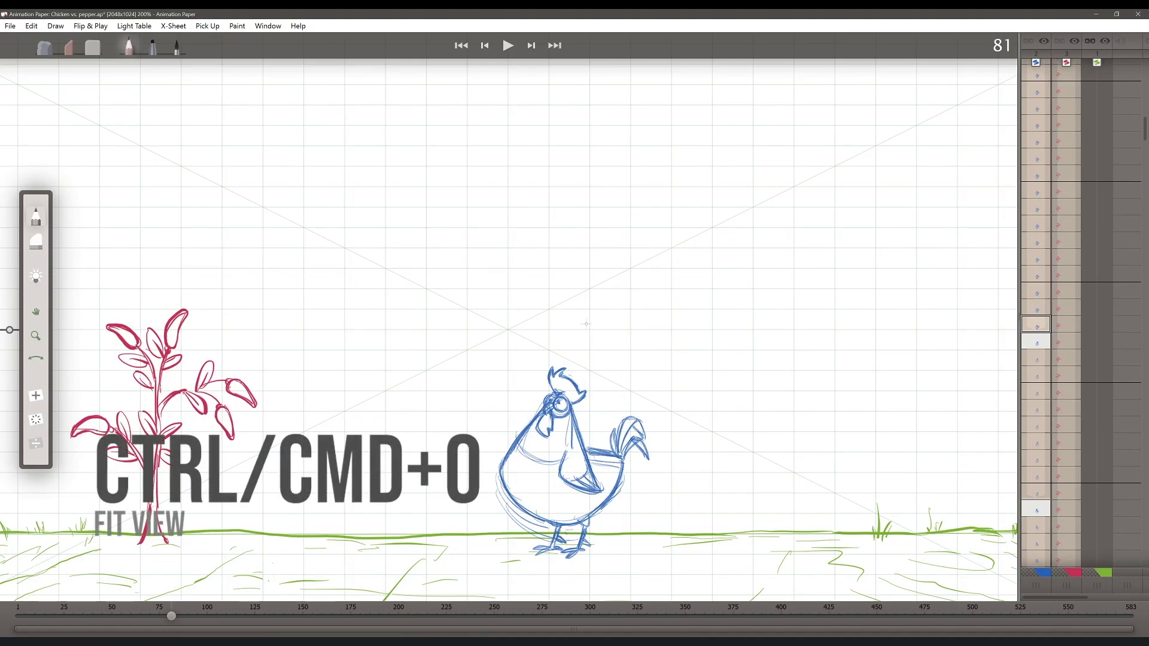
{"action": "key", "text": "ctrl+0"}
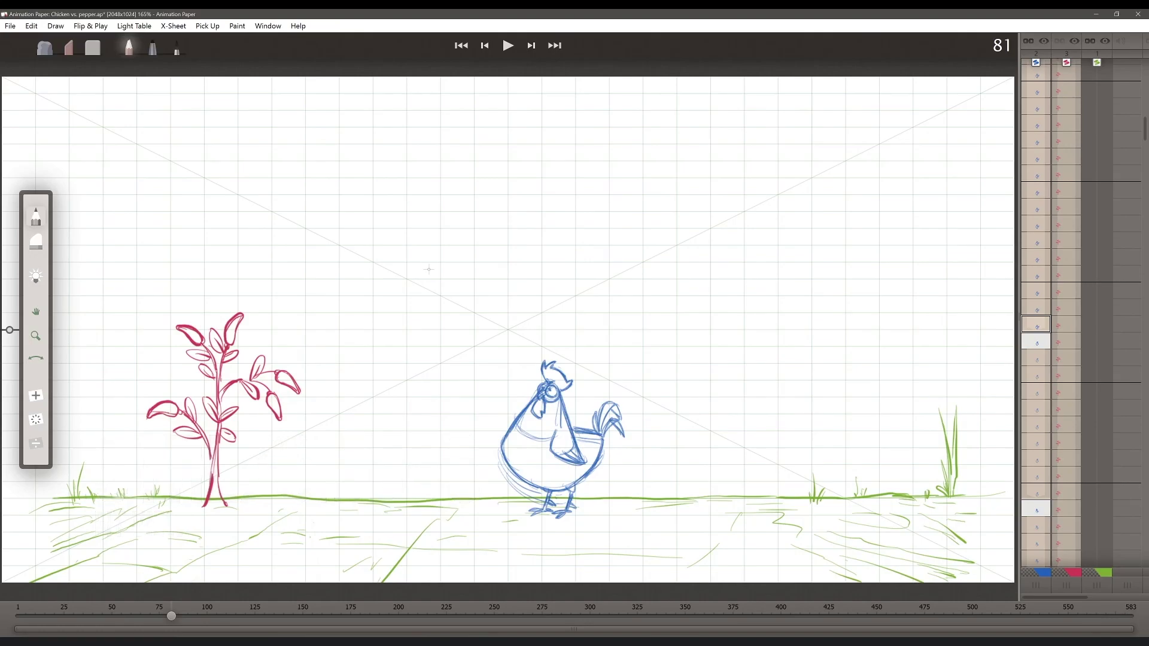
Toggle the grid off and on, and cycle through the grid types to the one made of repeating triangles.
{"action": "key", "text": "g"}
{"action": "key", "text": "g"}
{"action": "key", "text": "shift+g"}
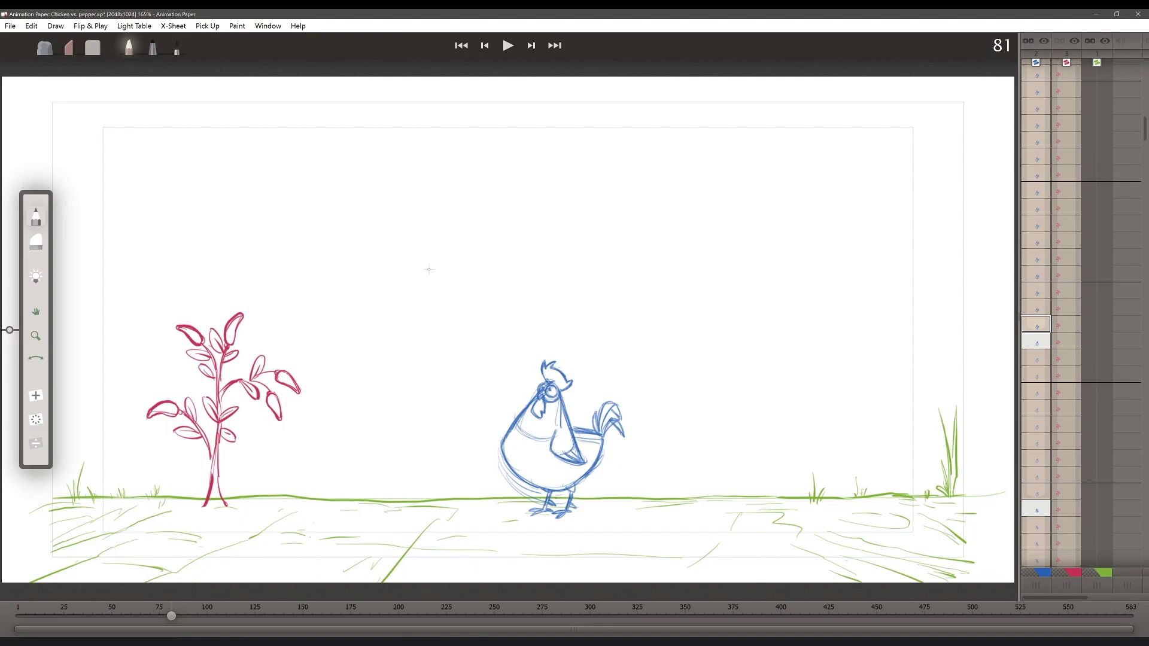
{"action": "key", "text": "shift+g"}
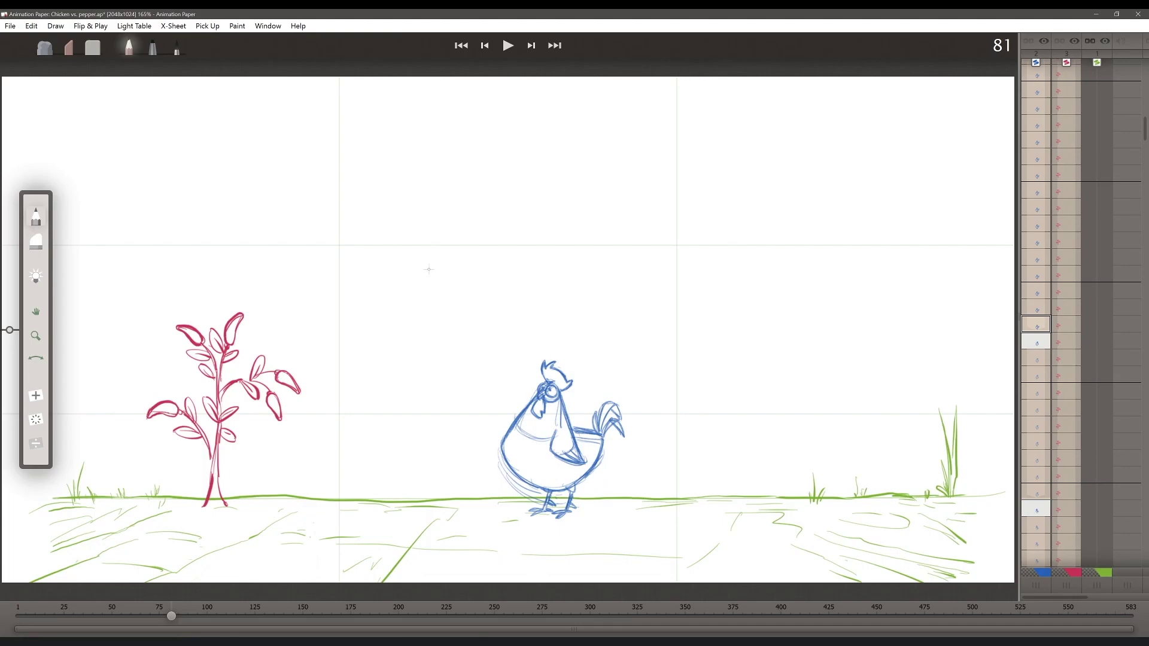
{"action": "key", "text": "shift+g"}
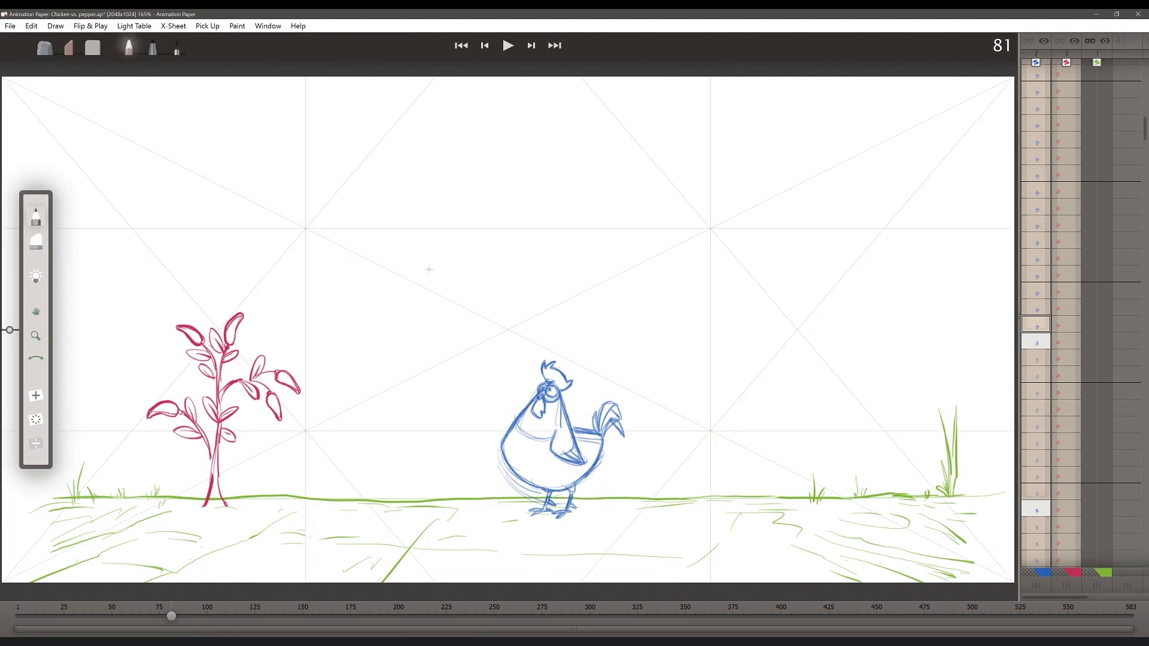
{"action": "key", "text": "shift+g"}
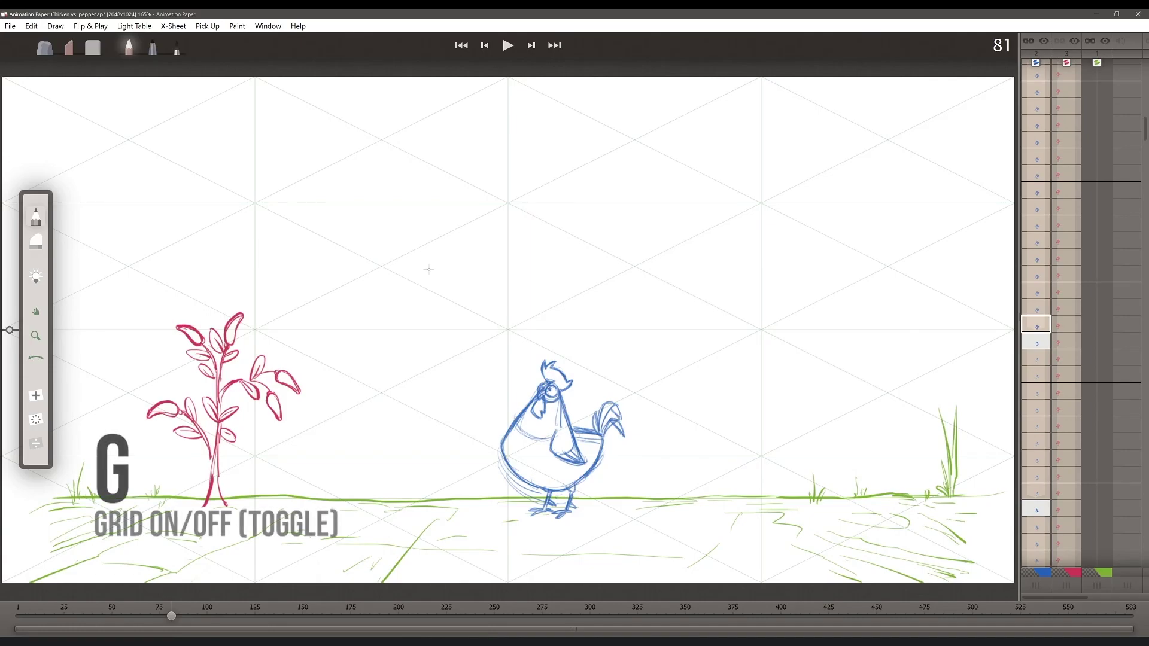
Turn off the grid, then link the chicken and pepper plant layers while leaving the green background layer unlinked.
{"action": "key", "text": "g"}
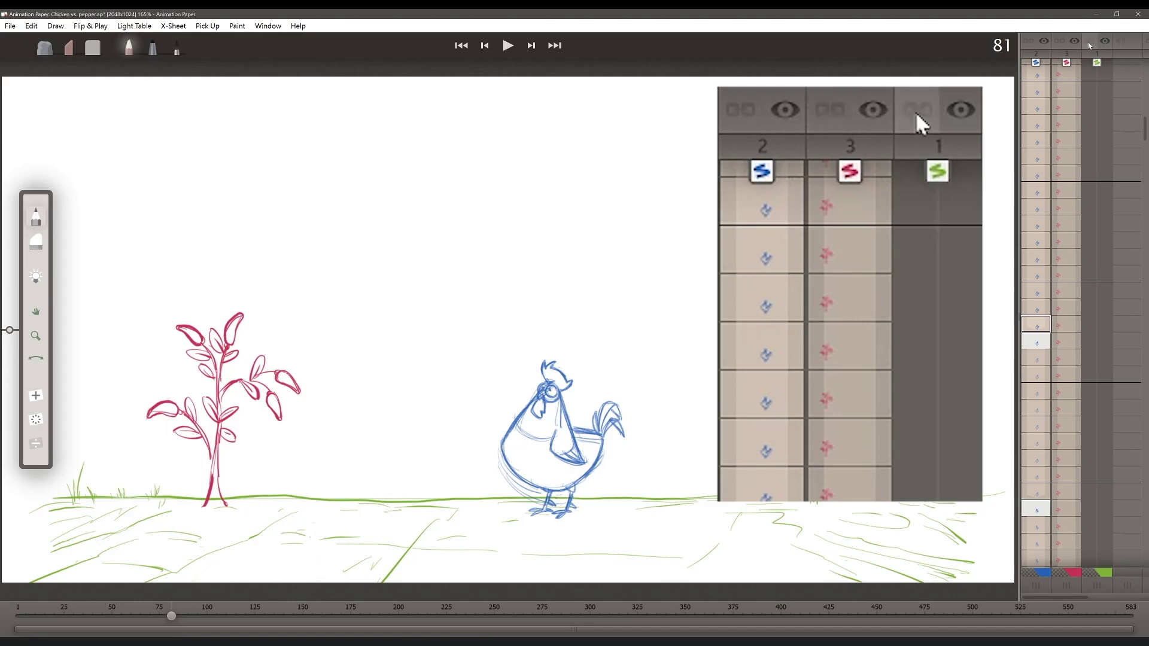
{"action": "left_click", "coordinate": [1089, 41]}
{"action": "left_click", "coordinate": [1029, 41]}
{"action": "left_click", "coordinate": [1059, 42]}
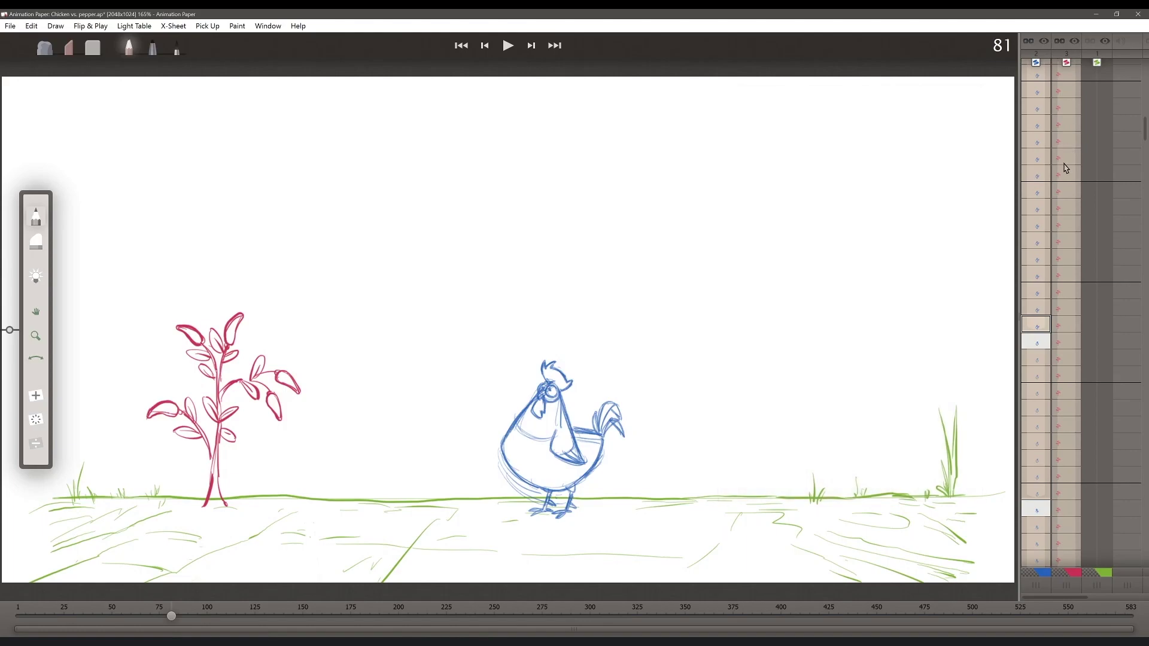
Select the pepper plant layer's drawing at frame 1 and advance through the X-sheet to frame 219.
{"action": "left_click_drag", "start_coordinate": [1144, 136], "coordinate": [1144, 73]}
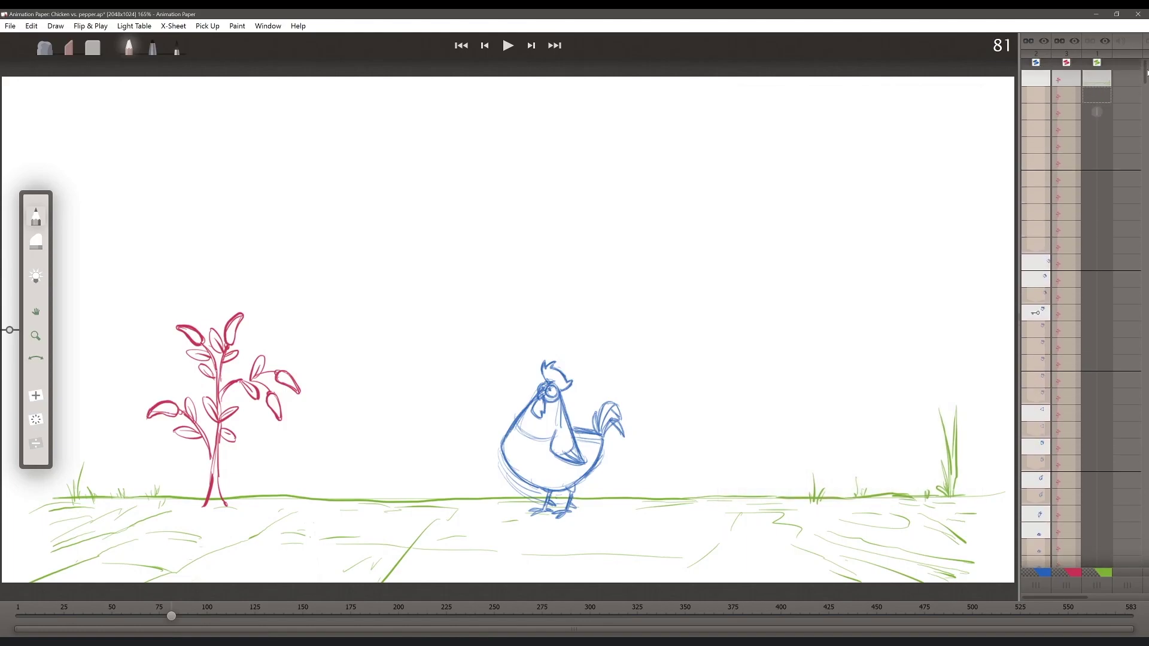
{"action": "left_click", "coordinate": [1072, 83]}
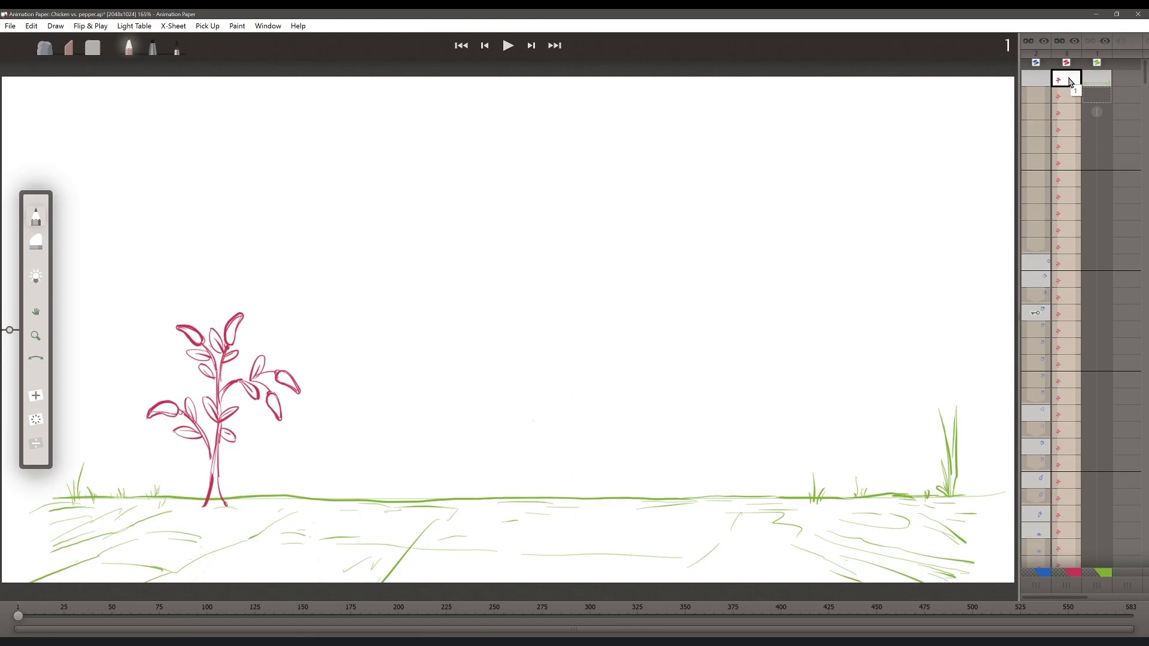
{"action": "key", "text": "Down"}
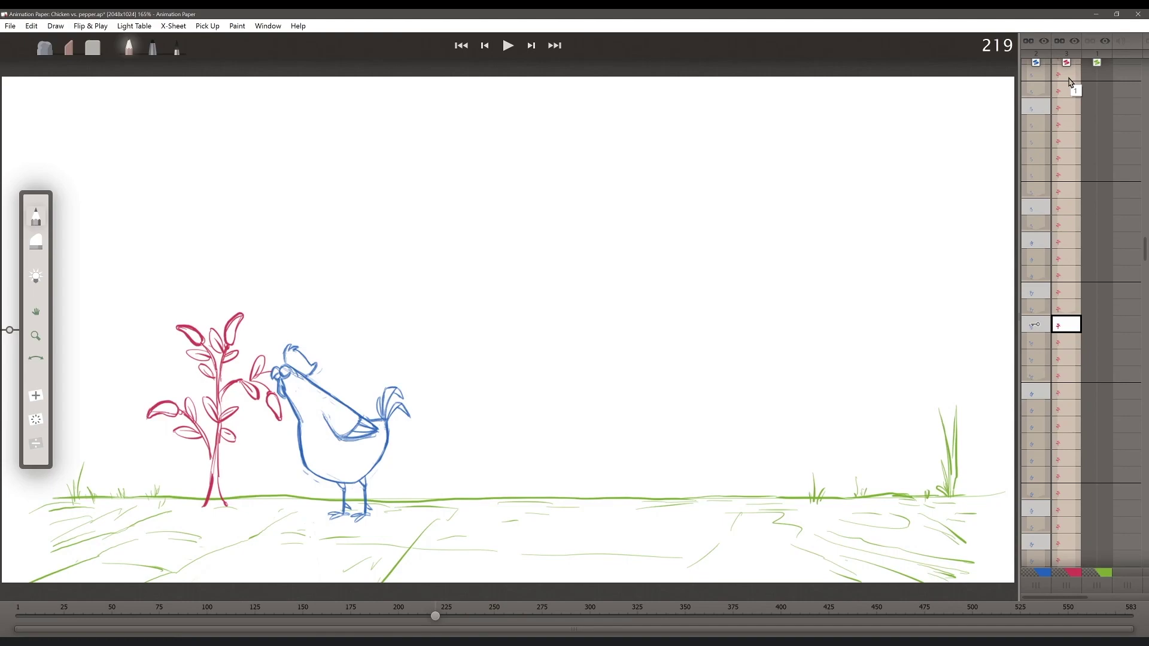
Lengthen the hold of the chicken drawing at frame 218 by two frames and shorten it back again.
{"action": "left_click", "coordinate": [1042, 311]}
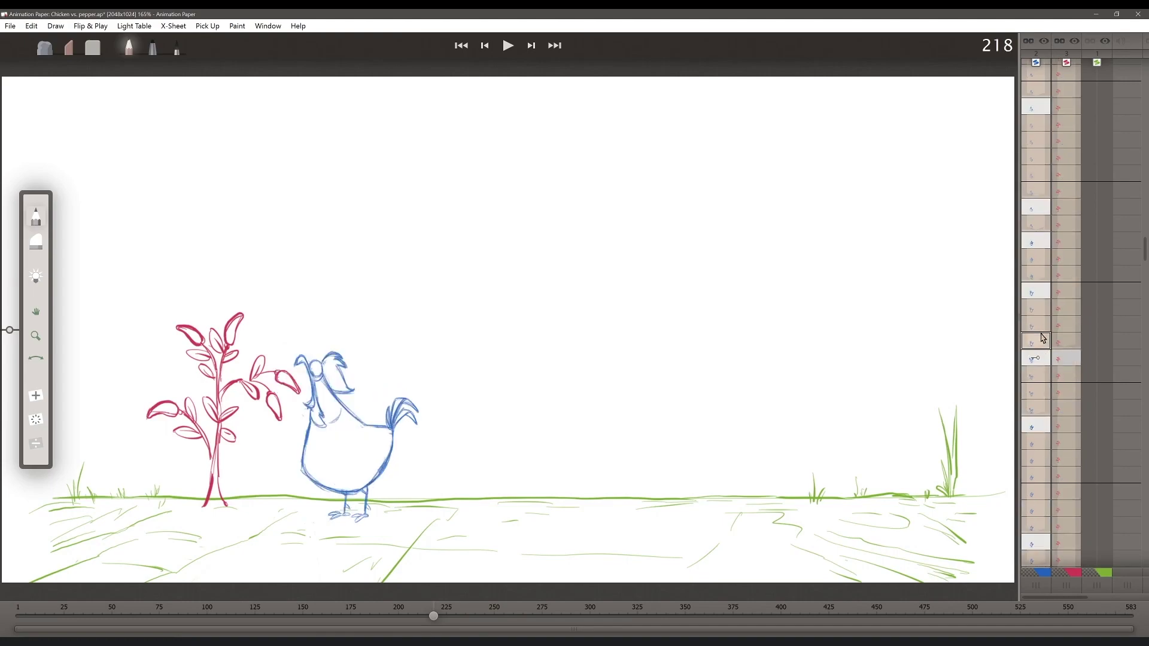
{"action": "left_click_drag", "start_coordinate": [1045, 365], "coordinate": [1041, 319]}
{"action": "scroll", "coordinate": [1040, 316], "scroll_direction": "up", "scroll_amount": 1}
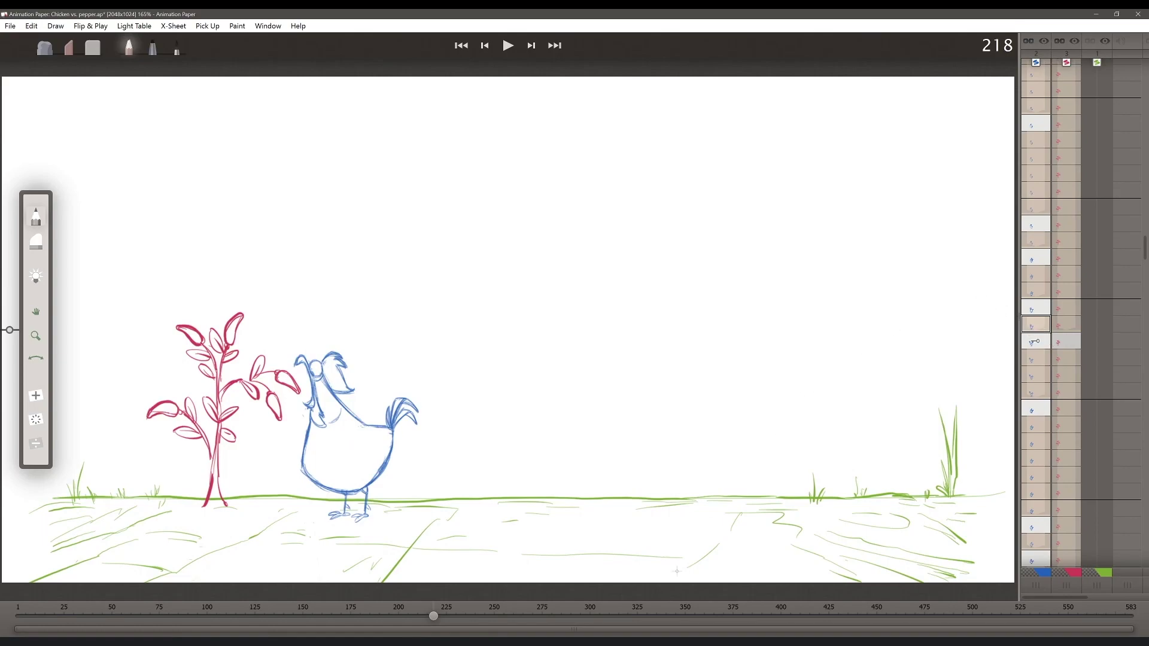
Go to the drawing of the chicken running off at frame 352.
{"action": "left_click_drag", "start_coordinate": [433, 616], "coordinate": [686, 621]}
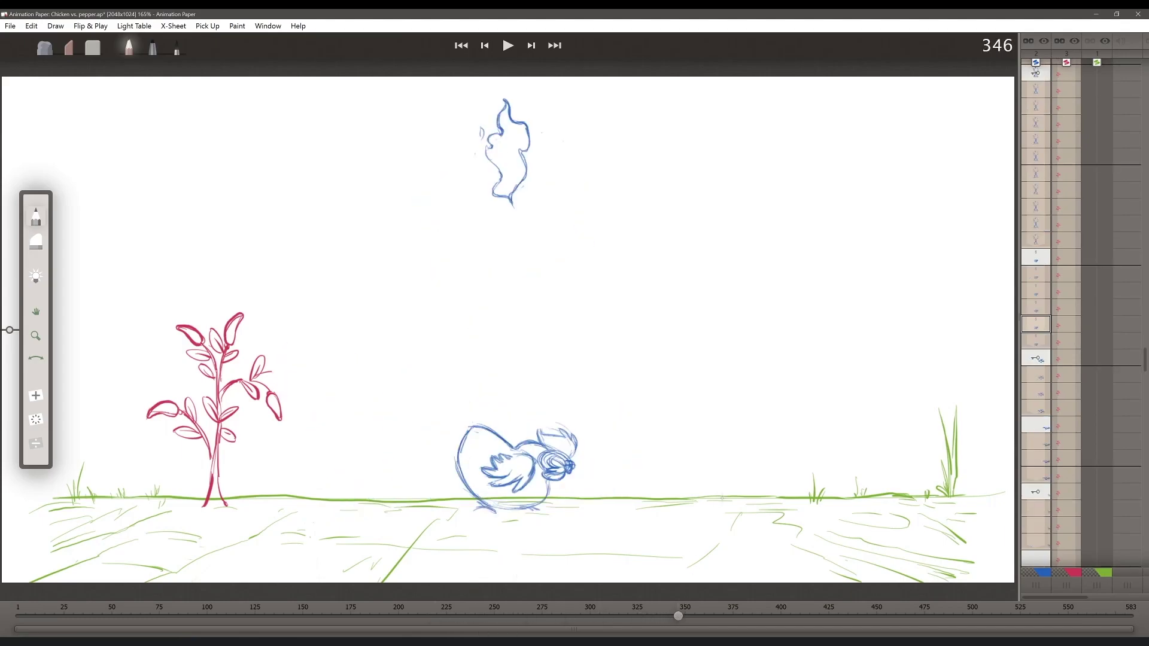
{"action": "key", "text": "Down"}
{"action": "key", "text": "Right"}
{"action": "key", "text": "Right"}
{"action": "key", "text": "Right"}
{"action": "key", "text": "Right"}
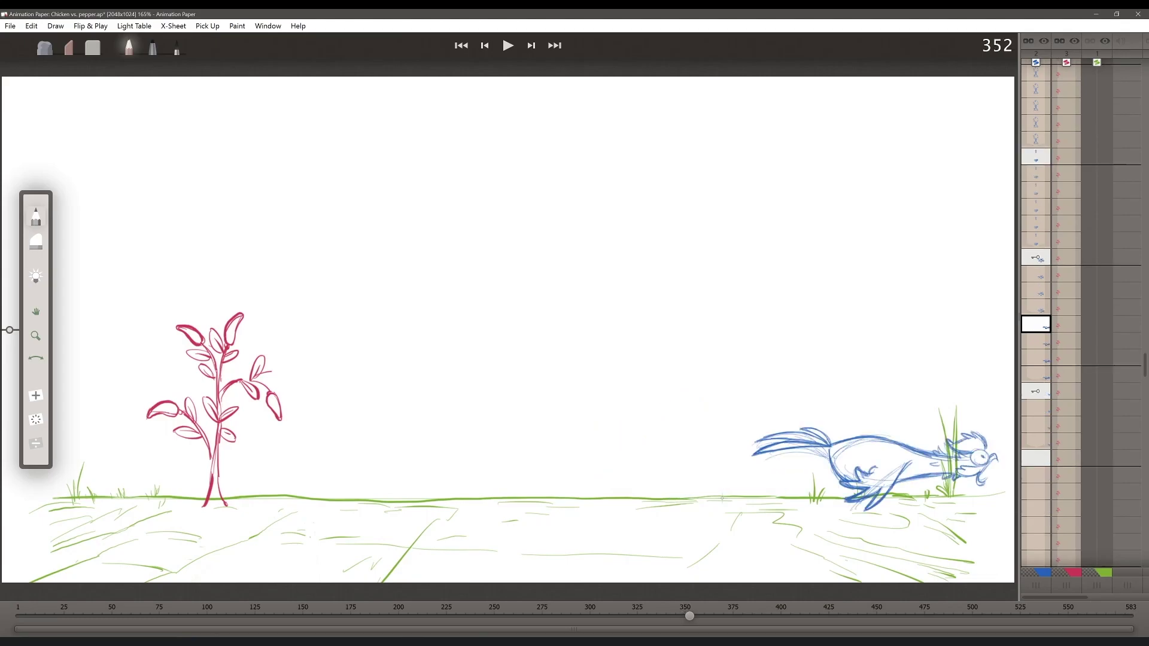
Flip back and forth repeatedly through the running chicken drawings up to frame 352, ending on frame 348.
{"action": "key", "text": "Left"}
{"action": "key", "text": "Left"}
{"action": "key", "text": "Left"}
{"action": "key", "text": "Left"}
{"action": "key", "text": "Right"}
{"action": "key", "text": "Right"}
{"action": "key", "text": "Right"}
{"action": "key", "text": "Right"}
{"action": "key", "text": "Left"}
{"action": "key", "text": "Left"}
{"action": "key", "text": "Left"}
{"action": "key", "text": "Left"}
{"action": "key", "text": "Right"}
{"action": "key", "text": "Right"}
{"action": "key", "text": "Right"}
{"action": "key", "text": "Right"}
{"action": "key", "text": "Left"}
{"action": "key", "text": "Left"}
{"action": "key", "text": "Left"}
{"action": "key", "text": "Left"}
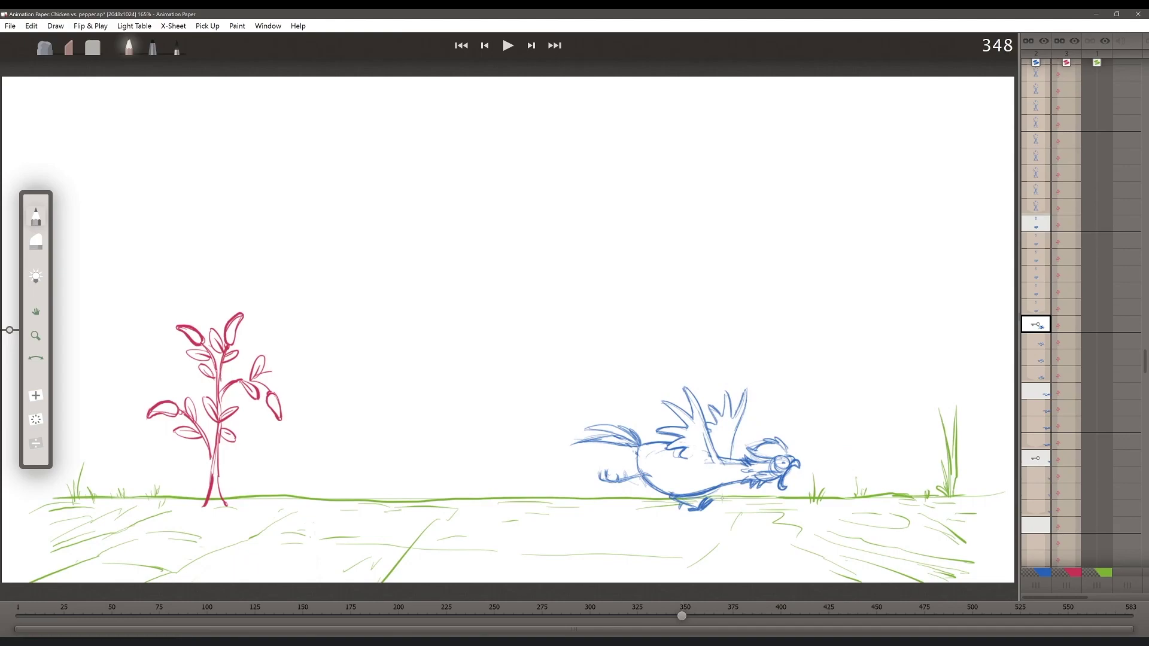
Unlink the chicken layer, then take its frame 352 drawing off the pegs and shift it to the left.
{"action": "key", "text": "l"}
{"action": "left_click", "coordinate": [1036, 393]}
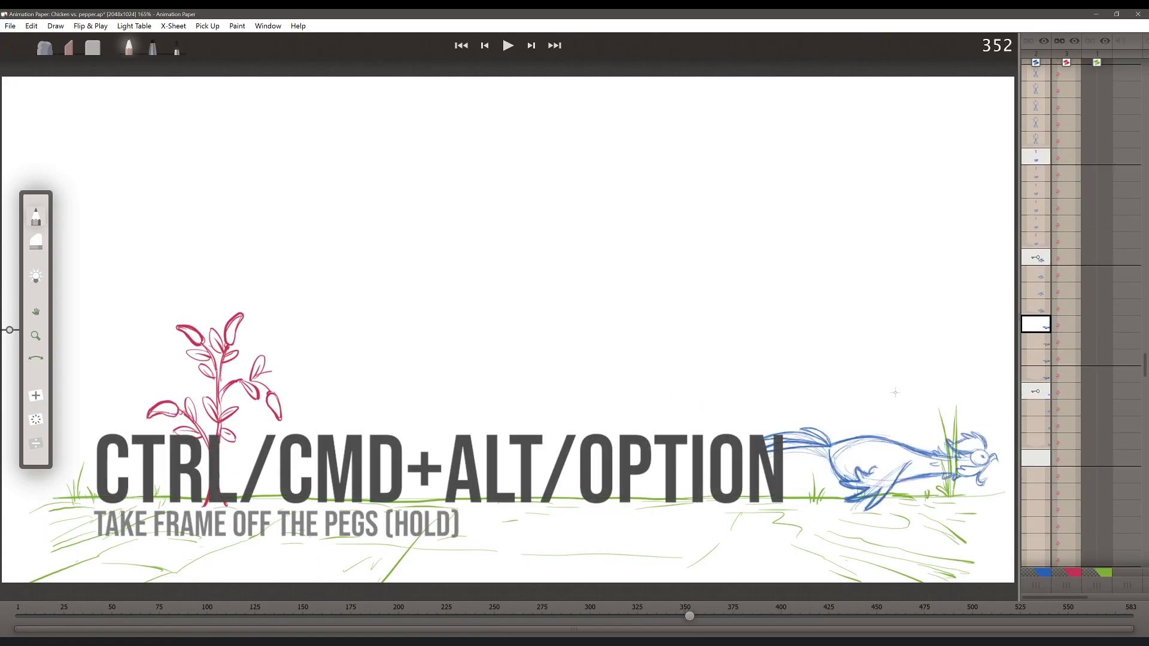
{"action": "key", "text": "ctrl+alt"}
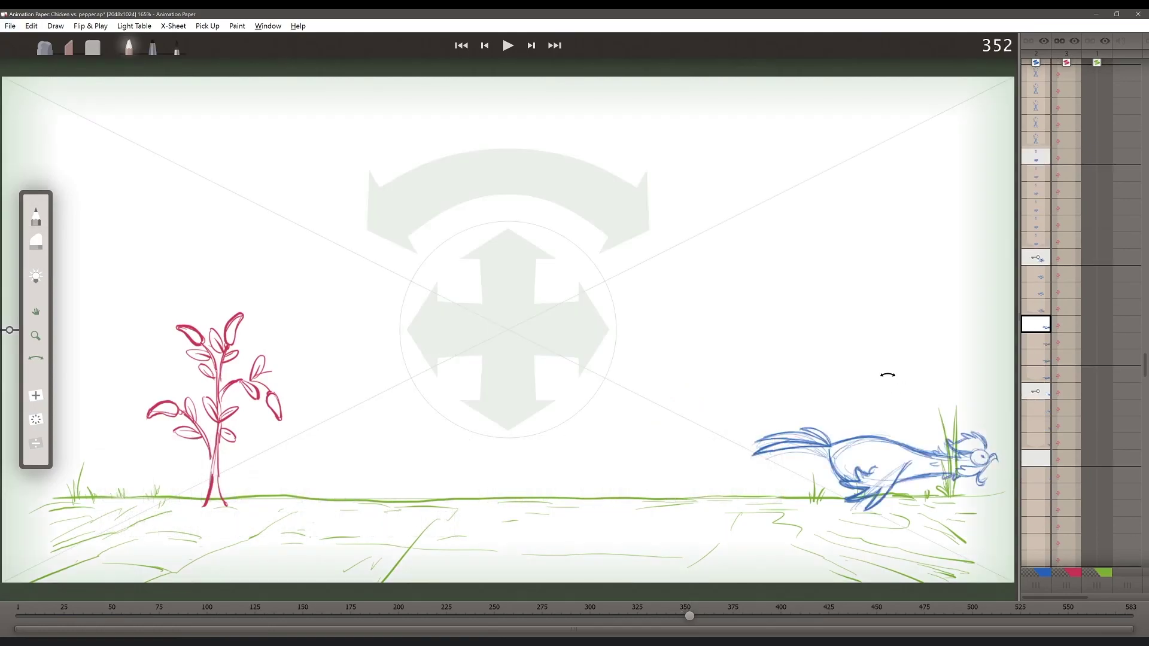
{"action": "left_click_drag", "start_coordinate": [576, 328], "coordinate": [481, 329]}
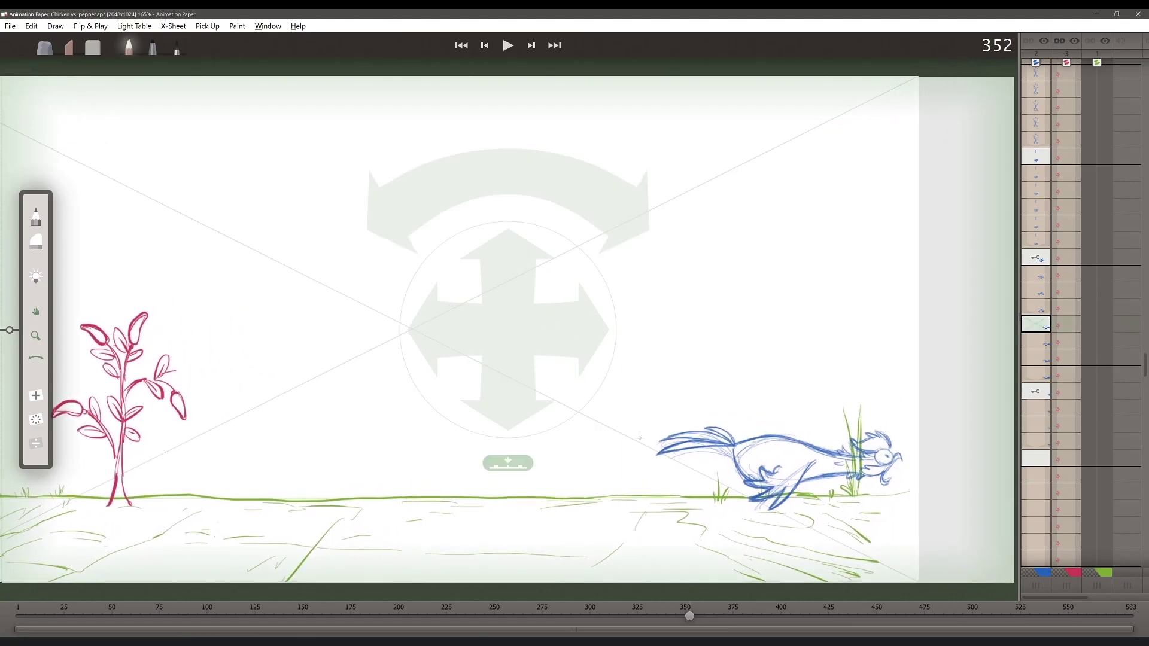
Turn on the light table and shift frame 352 further left, over the preceding running chicken drawing.
{"action": "left_click", "coordinate": [36, 276]}
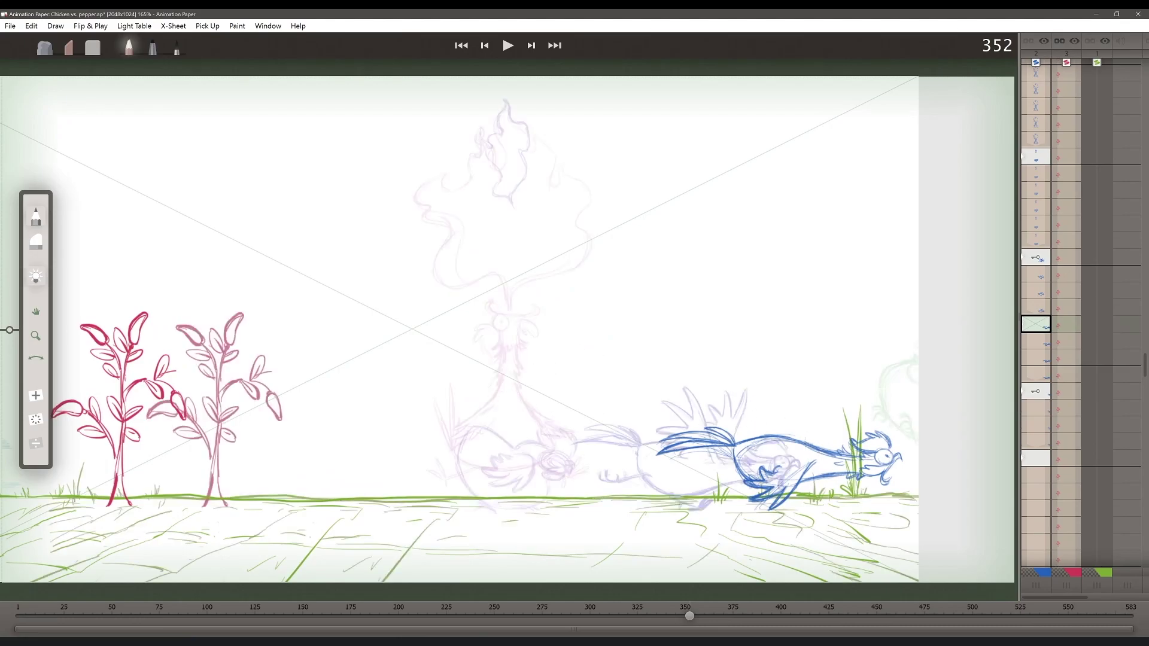
{"action": "key", "text": "ctrl+alt"}
{"action": "left_click_drag", "start_coordinate": [560, 337], "coordinate": [456, 338]}
{"action": "left_click_drag", "start_coordinate": [461, 343], "coordinate": [461, 341]}
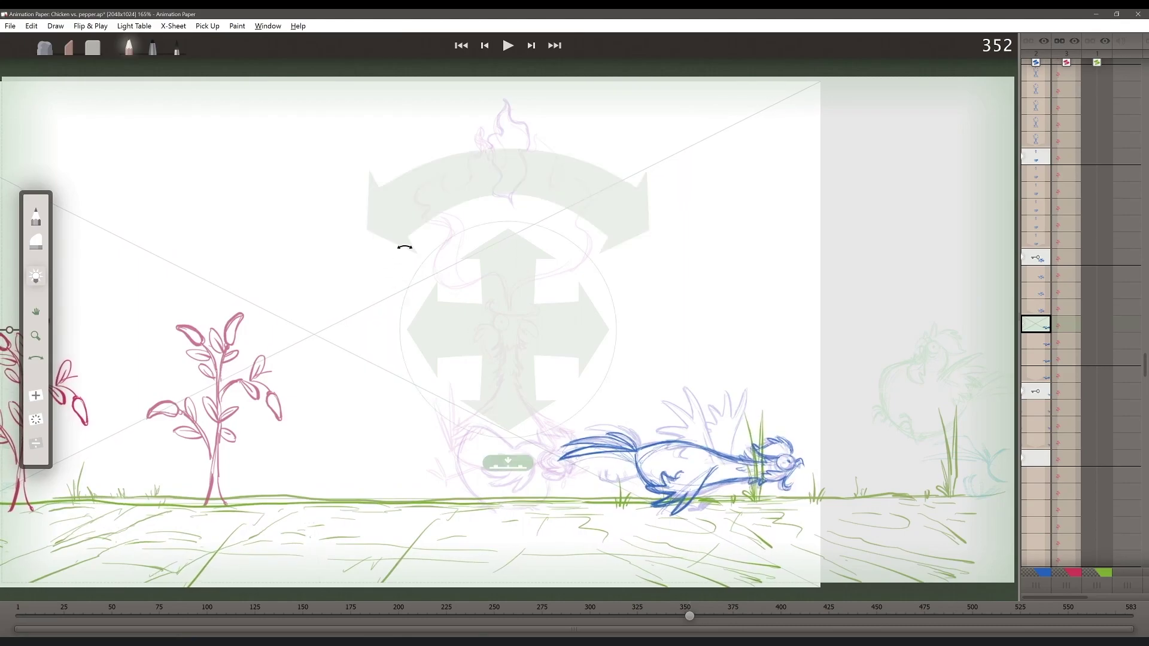
Rotate the off-pegs frame 352 slightly clockwise and reposition it so its chicken lines up with the preceding one.
{"action": "left_click_drag", "start_coordinate": [513, 178], "coordinate": [533, 185]}
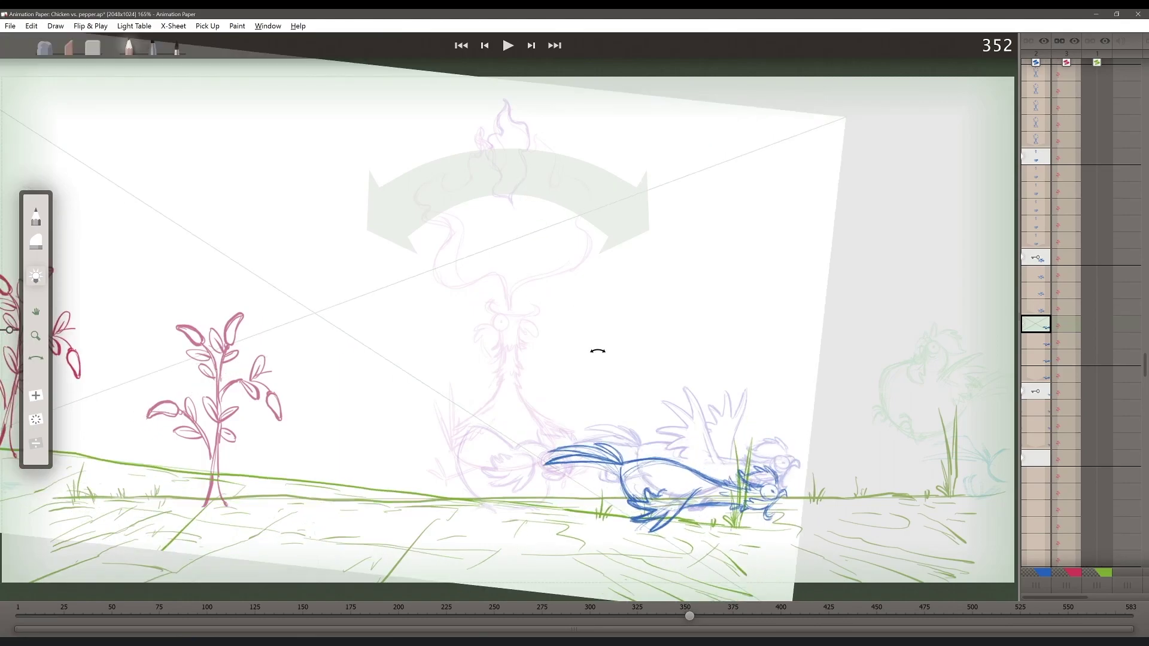
{"action": "left_click_drag", "start_coordinate": [555, 326], "coordinate": [580, 295]}
{"action": "left_click_drag", "start_coordinate": [532, 184], "coordinate": [533, 177]}
{"action": "left_click_drag", "start_coordinate": [526, 326], "coordinate": [512, 349]}
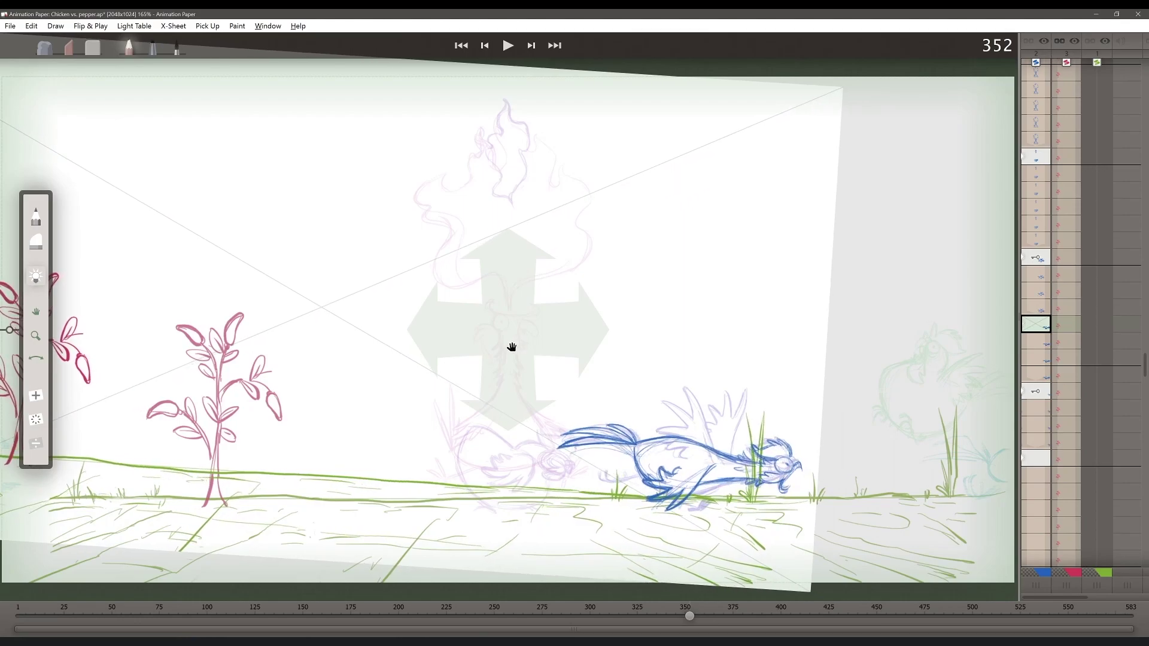
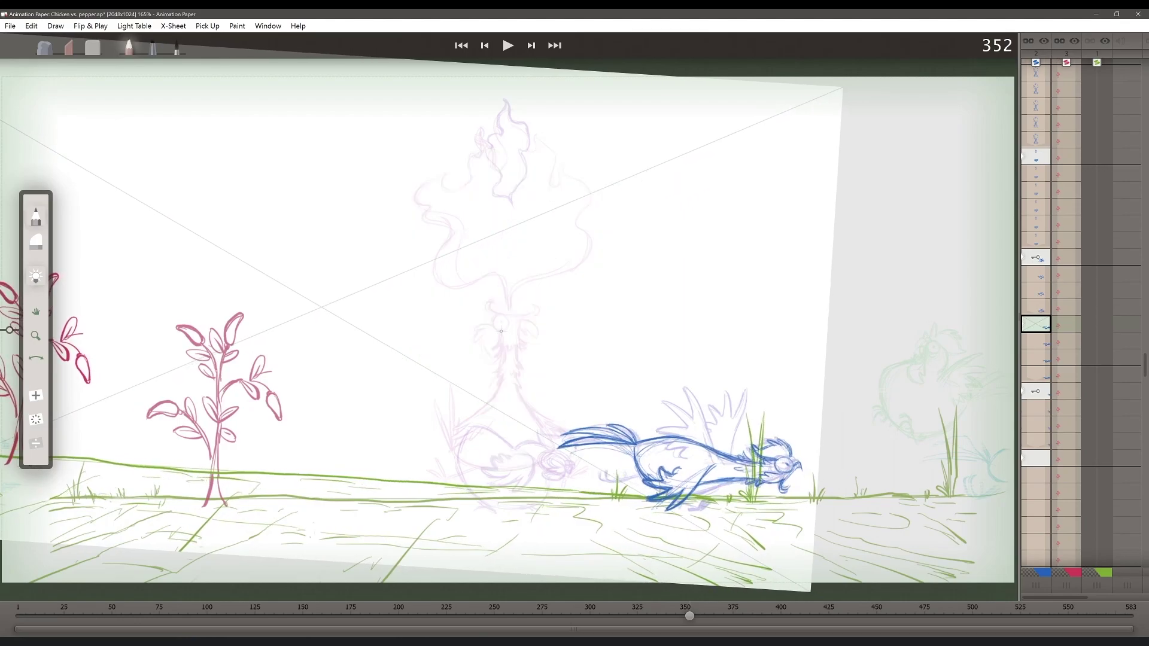
Add a blank drawing at frame 350 of the chicken layer, between the running drawings at 348 and 352.
{"action": "left_click", "coordinate": [1041, 295]}
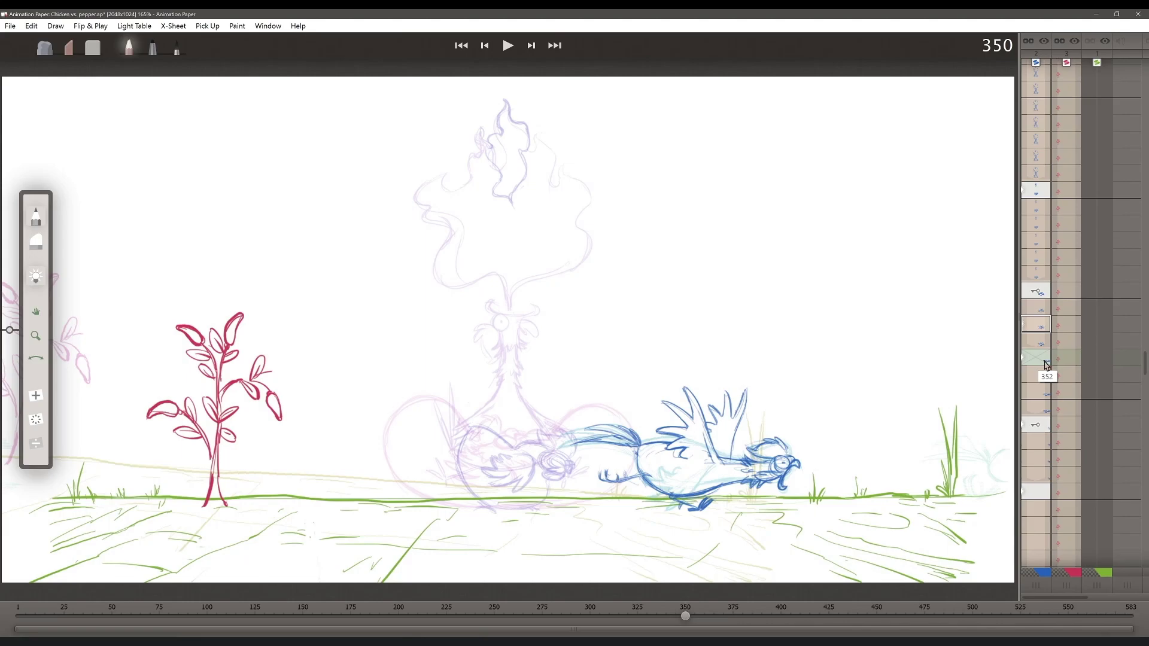
{"action": "left_click", "coordinate": [1035, 326]}
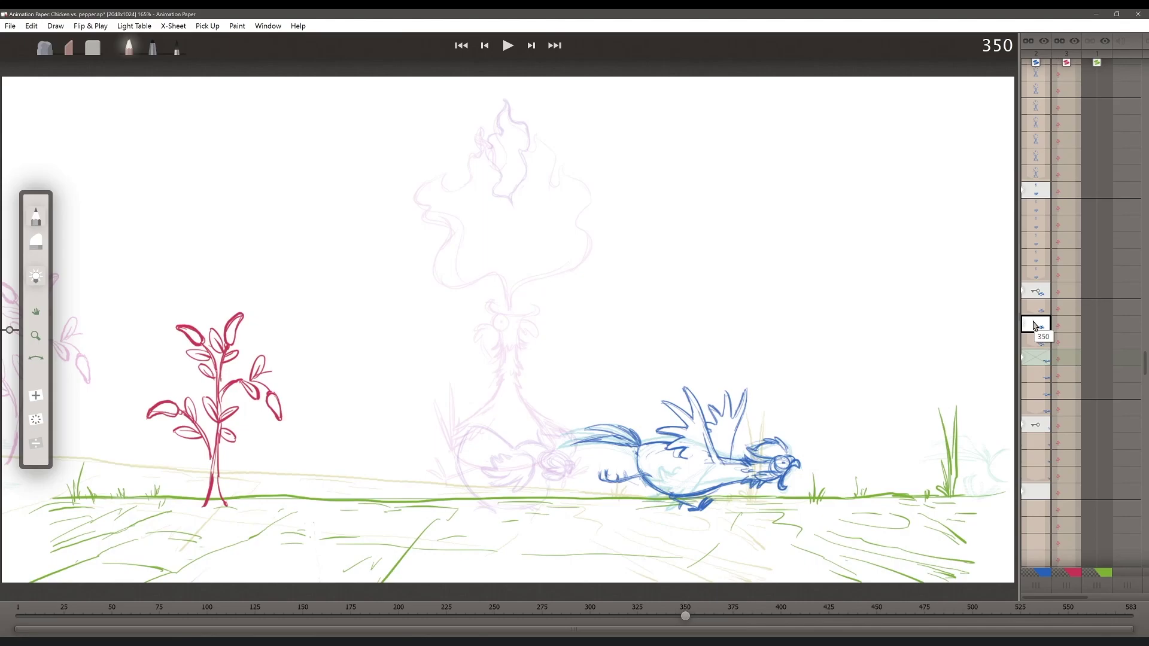
{"action": "left_click", "coordinate": [37, 420]}
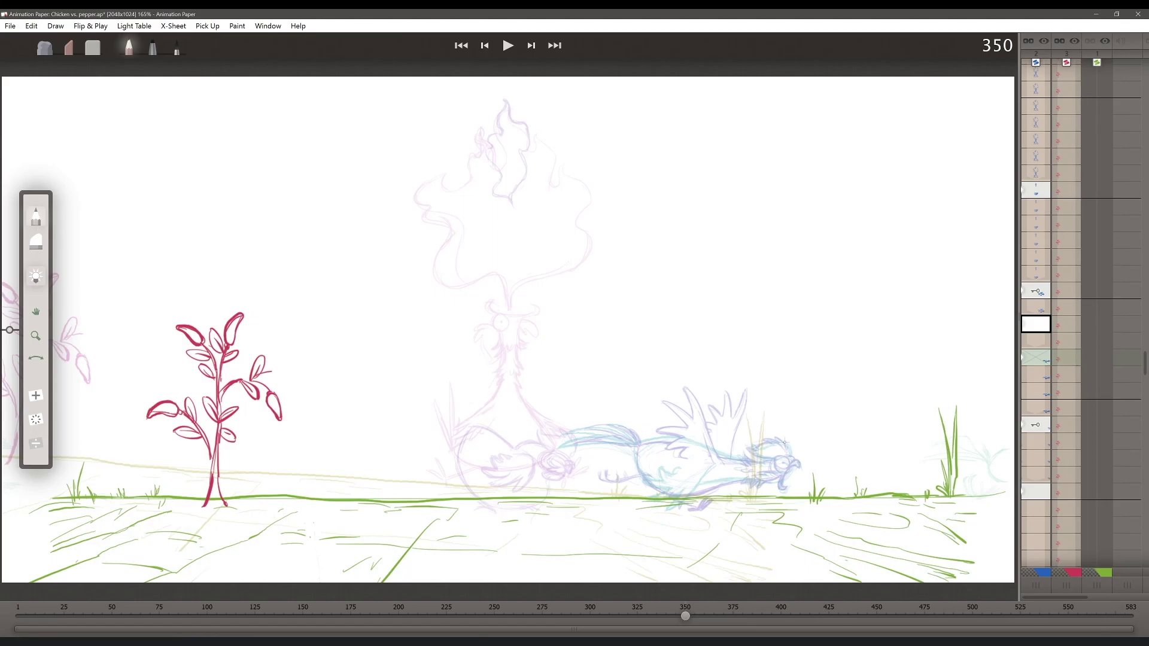
Sketch the in-between running chicken on frame 350 over the light-table drawings of the neighbouring frames.
{"action": "left_click_drag", "start_coordinate": [772, 440], "coordinate": [768, 441]}
{"action": "left_click_drag", "start_coordinate": [753, 457], "coordinate": [769, 451]}
{"action": "left_click_drag", "start_coordinate": [781, 456], "coordinate": [783, 469]}
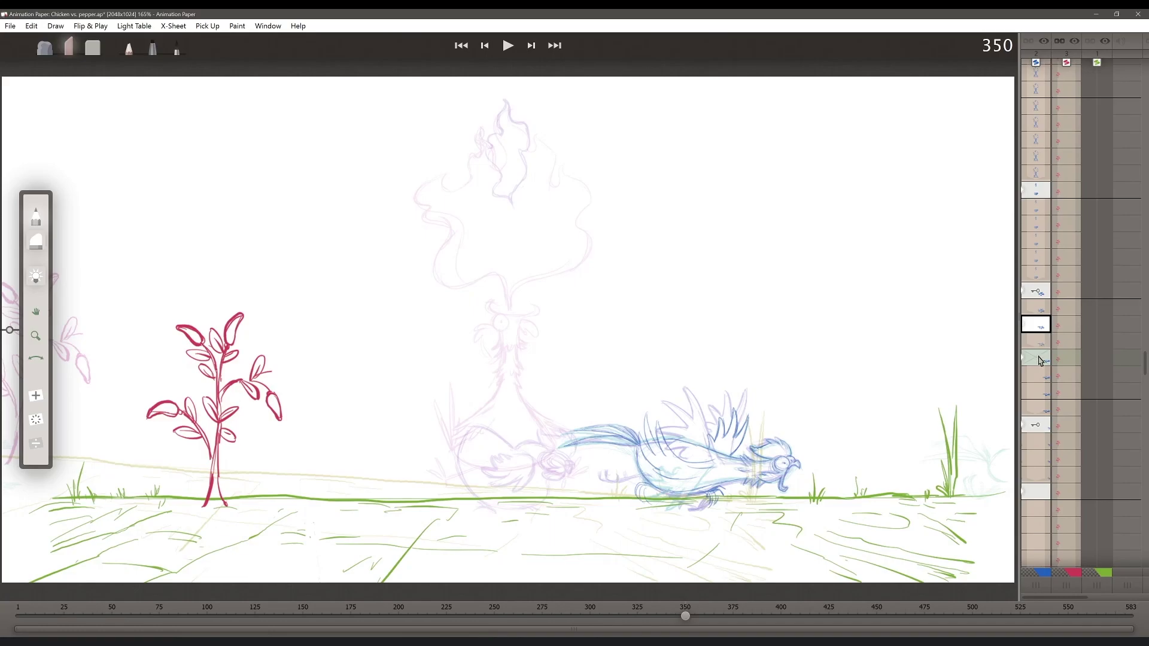
Return to frame 352 and put its off-pegs chicken drawing back on the pegs.
{"action": "left_click", "coordinate": [1038, 360]}
{"action": "key", "text": "ctrl+alt"}
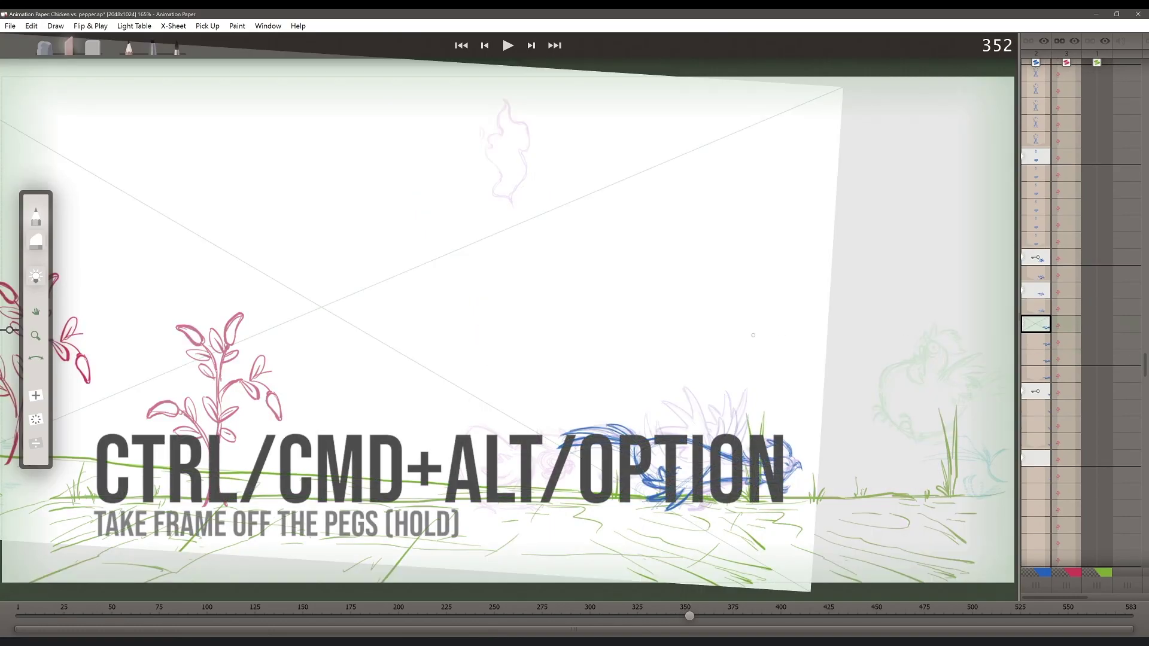
{"action": "key", "text": "ctrl+alt"}
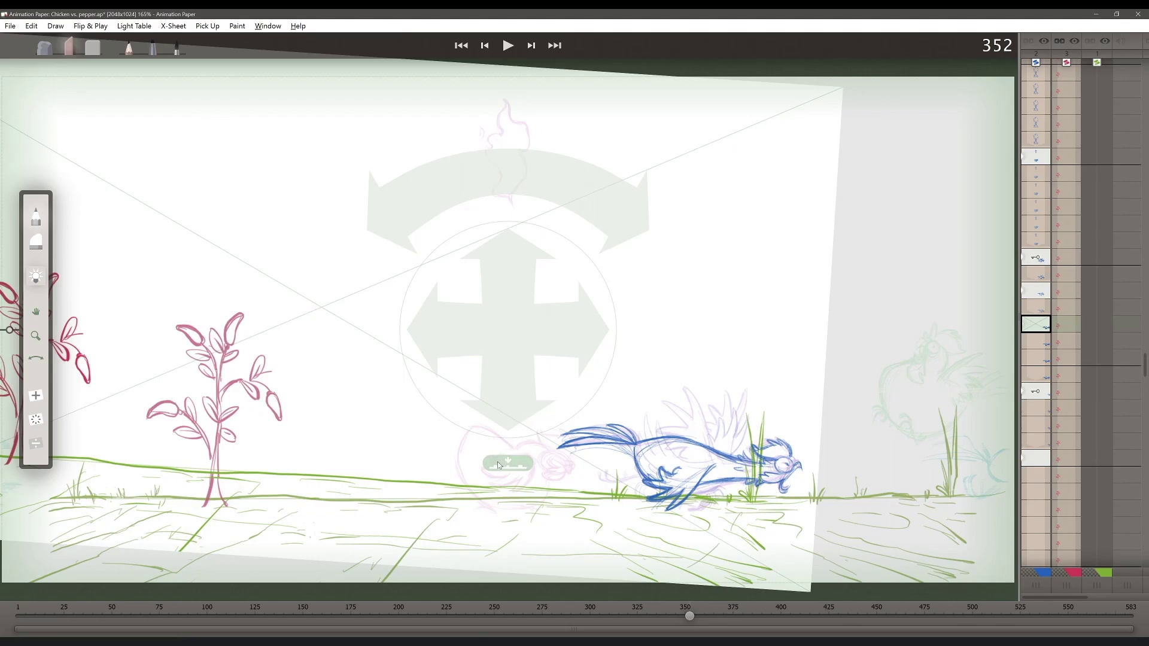
{"action": "left_click", "coordinate": [497, 462]}
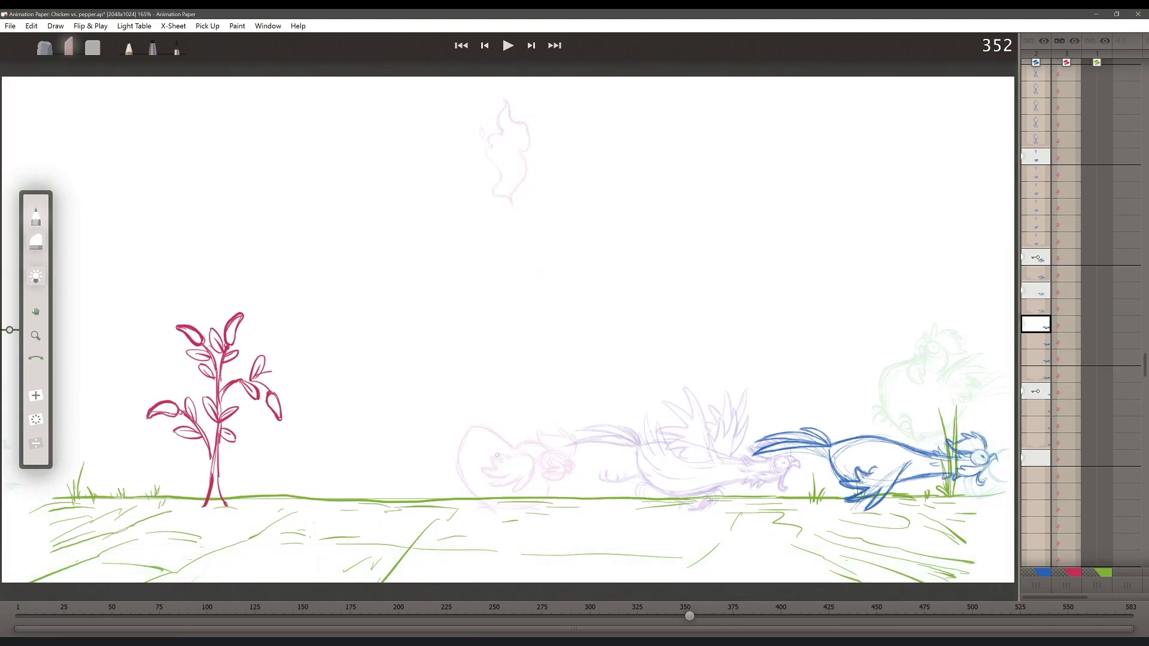
Select the whole chicken drawing on frame 350 and shift it right to midway between the chickens on 348 and 352.
{"action": "left_click", "coordinate": [1038, 294]}
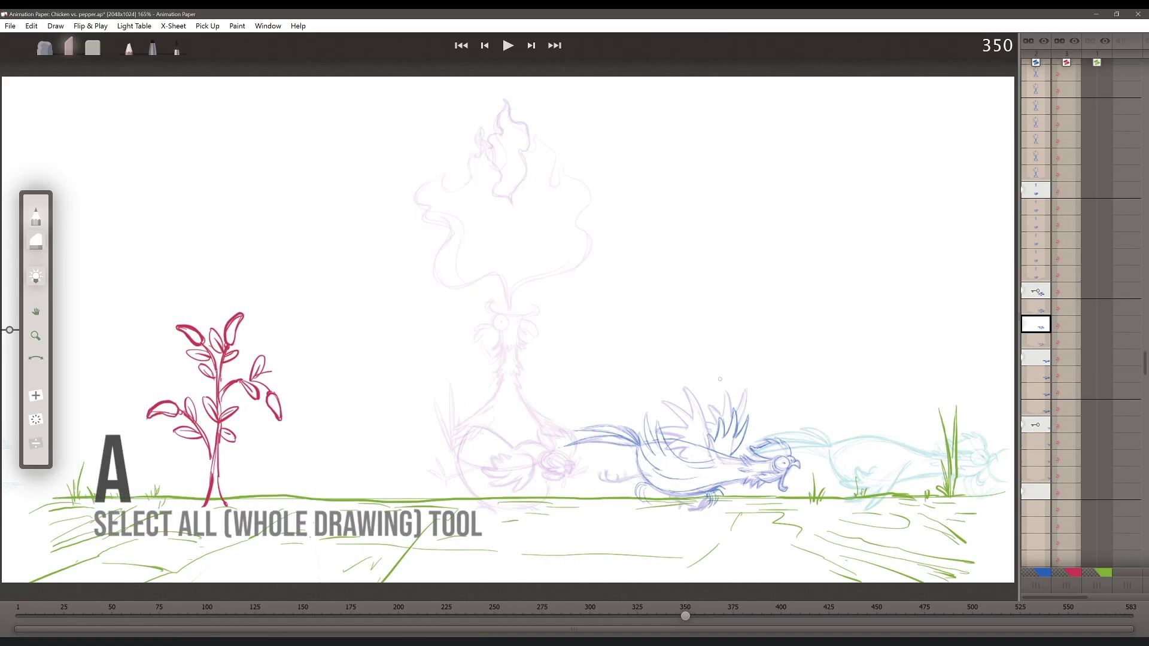
{"action": "key", "text": "a"}
{"action": "left_click_drag", "start_coordinate": [714, 446], "coordinate": [802, 447]}
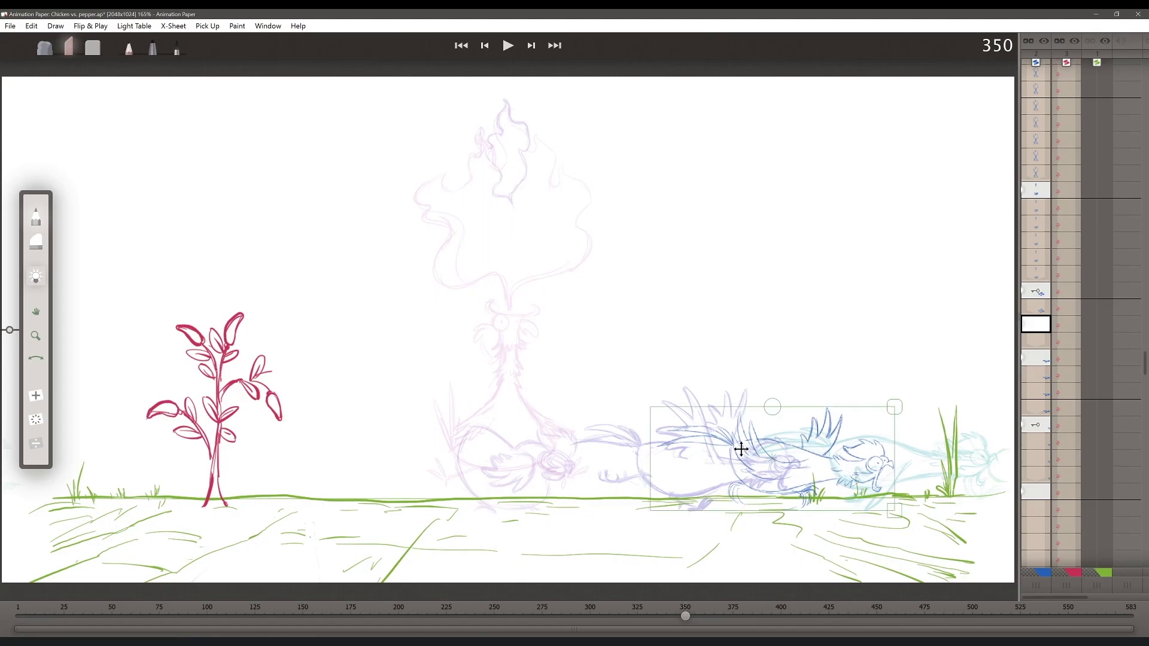
{"action": "key", "text": "Return"}
Turn off the light table and flip repeatedly back and forth through the chicken drawings from frame 342 to 360.
{"action": "key", "text": "l"}
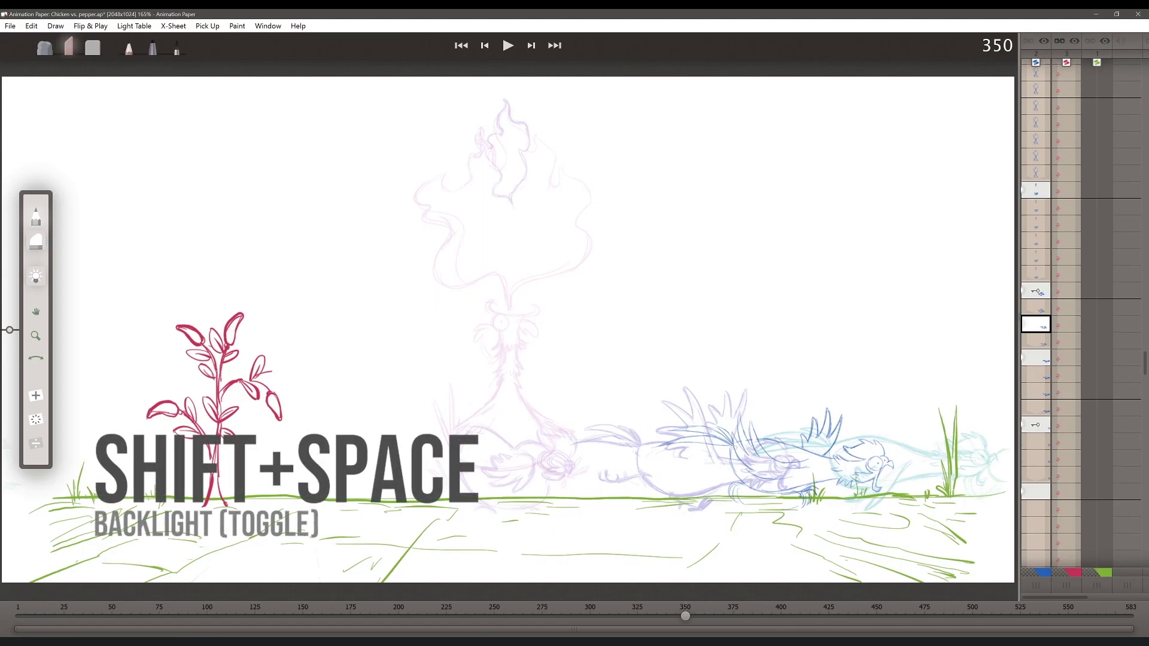
{"action": "key", "text": "shift+space"}
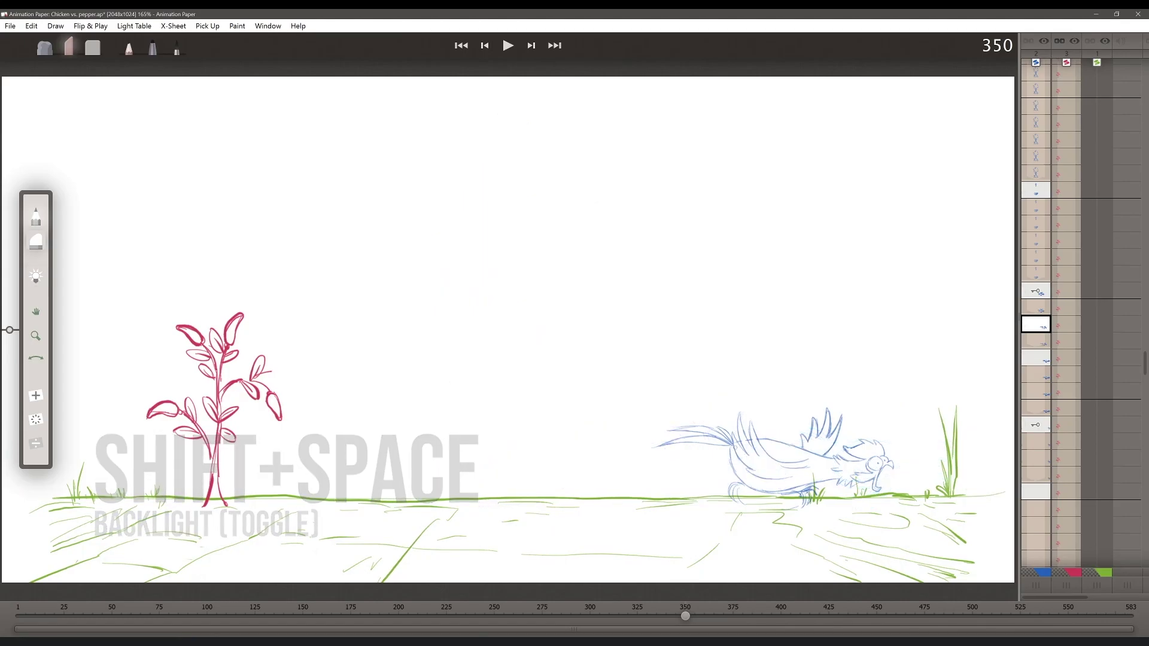
{"action": "key", "text": "Up"}
{"action": "key", "text": "Up"}
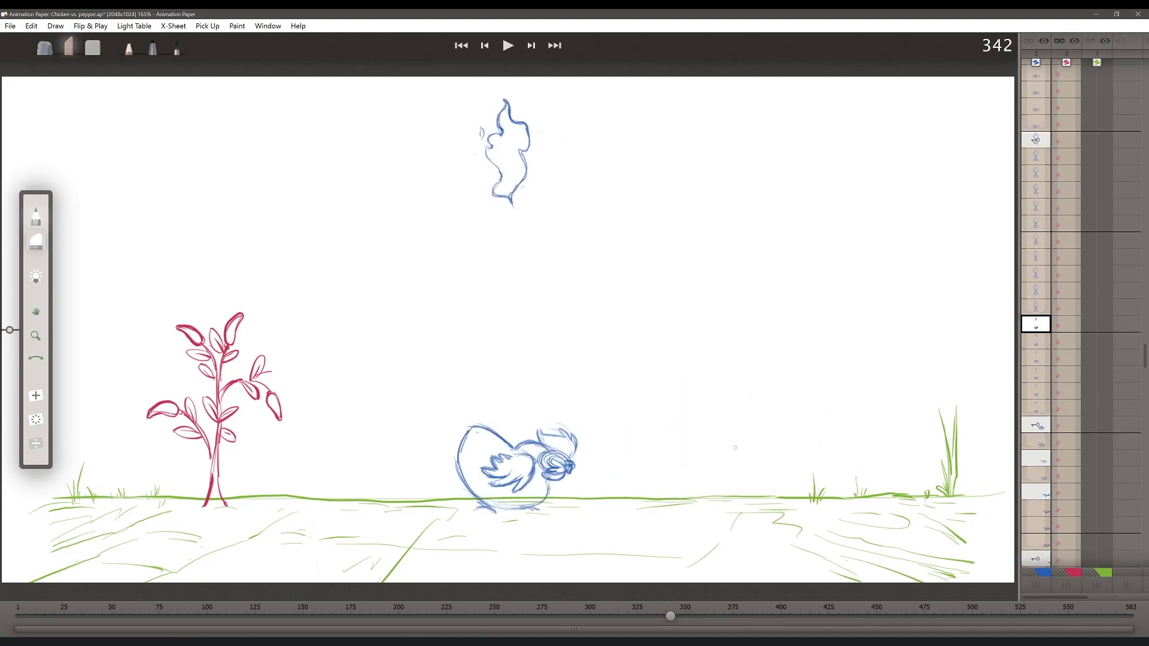
{"action": "key", "text": "Down"}
{"action": "key", "text": "Down"}
{"action": "key", "text": "Down"}
{"action": "key", "text": "Down"}
{"action": "key", "text": "Up"}
{"action": "key", "text": "Up"}
{"action": "key", "text": "Up"}
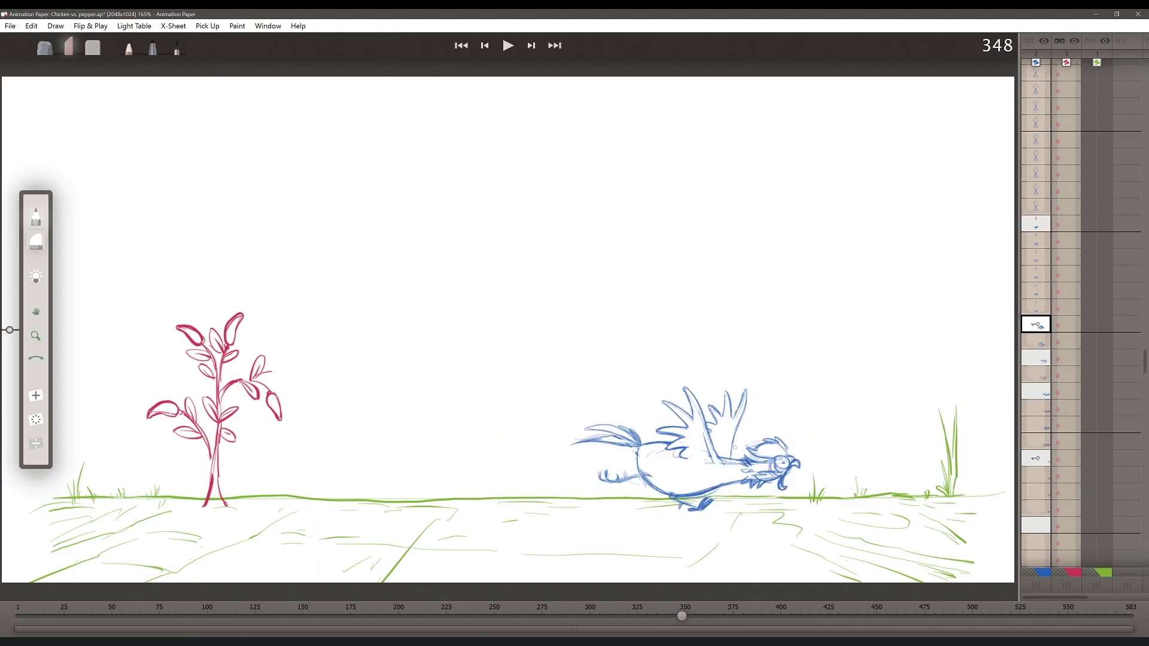
{"action": "key", "text": "Down"}
{"action": "key", "text": "Down"}
{"action": "key", "text": "Down"}
{"action": "key", "text": "Up"}
{"action": "key", "text": "Up"}
{"action": "key", "text": "Up"}
{"action": "key", "text": "Down"}
{"action": "key", "text": "Down"}
{"action": "key", "text": "Down"}
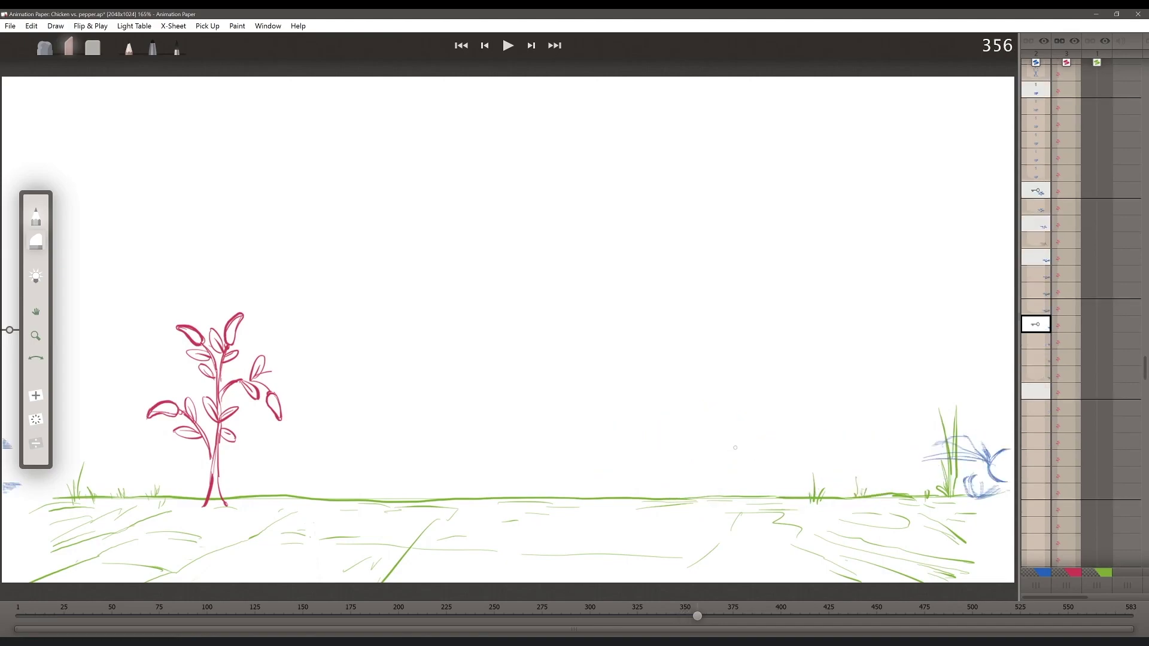
{"action": "key", "text": "Right"}
{"action": "key", "text": "Right"}
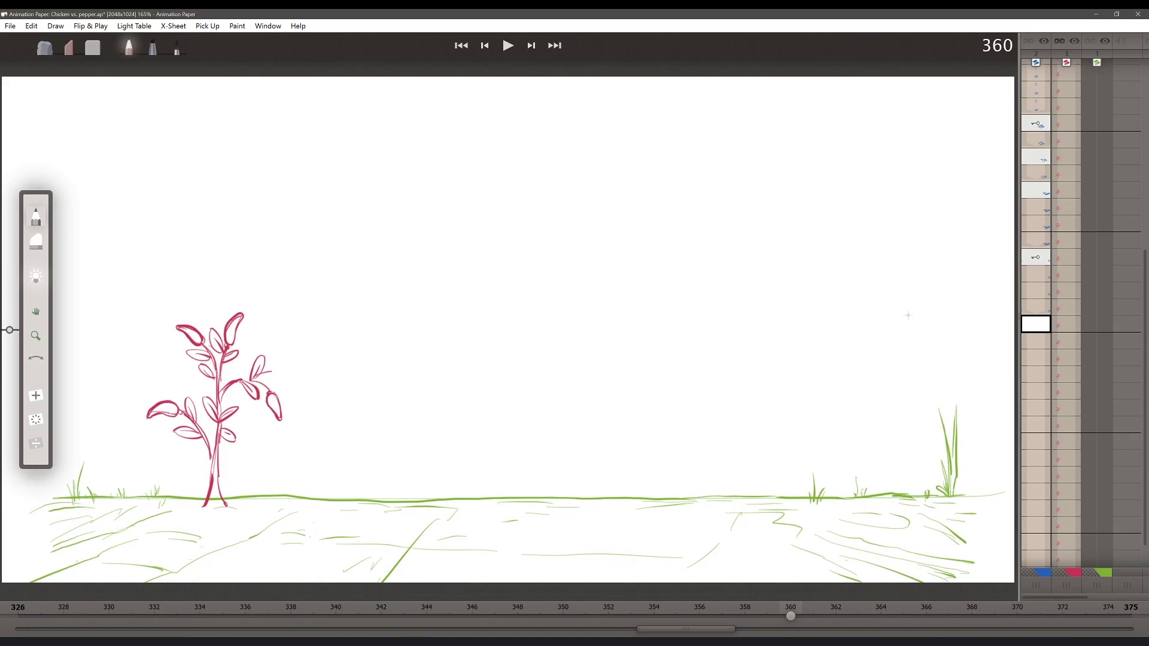
Go back to frame 352, take its linked drawings off the pegs and shift them to the left.
{"action": "key", "text": "Left"}
{"action": "key", "text": "Left"}
{"action": "key", "text": "Left"}
{"action": "key", "text": "Left"}
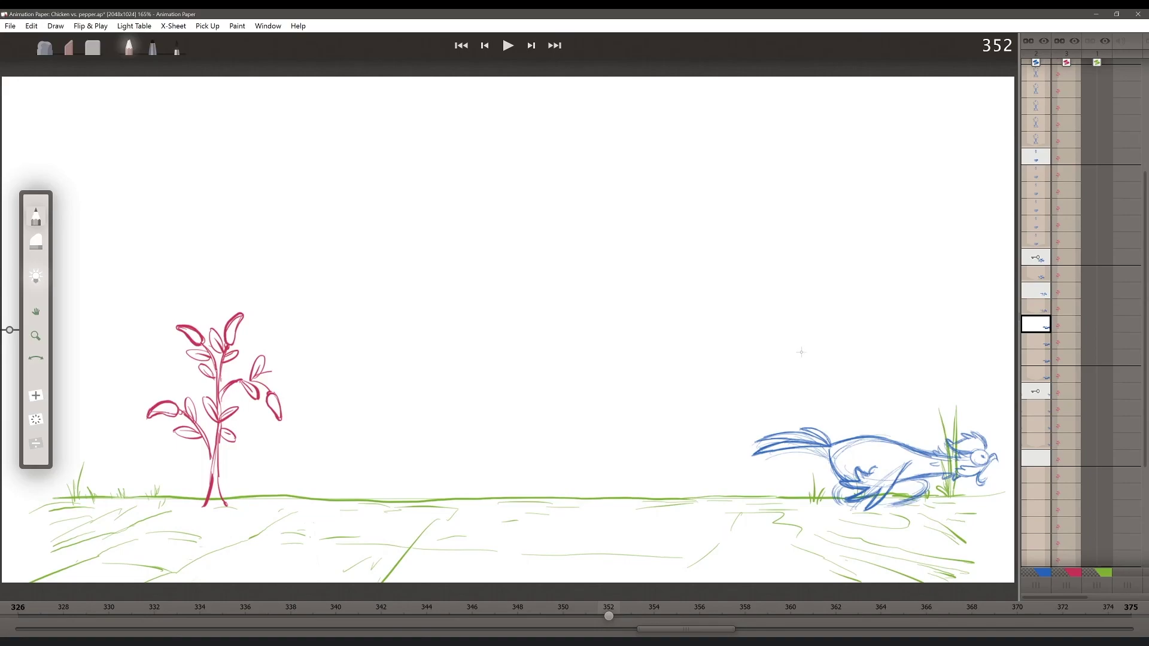
{"action": "key", "text": "ctrl+alt"}
{"action": "left_click_drag", "start_coordinate": [566, 331], "coordinate": [471, 330]}
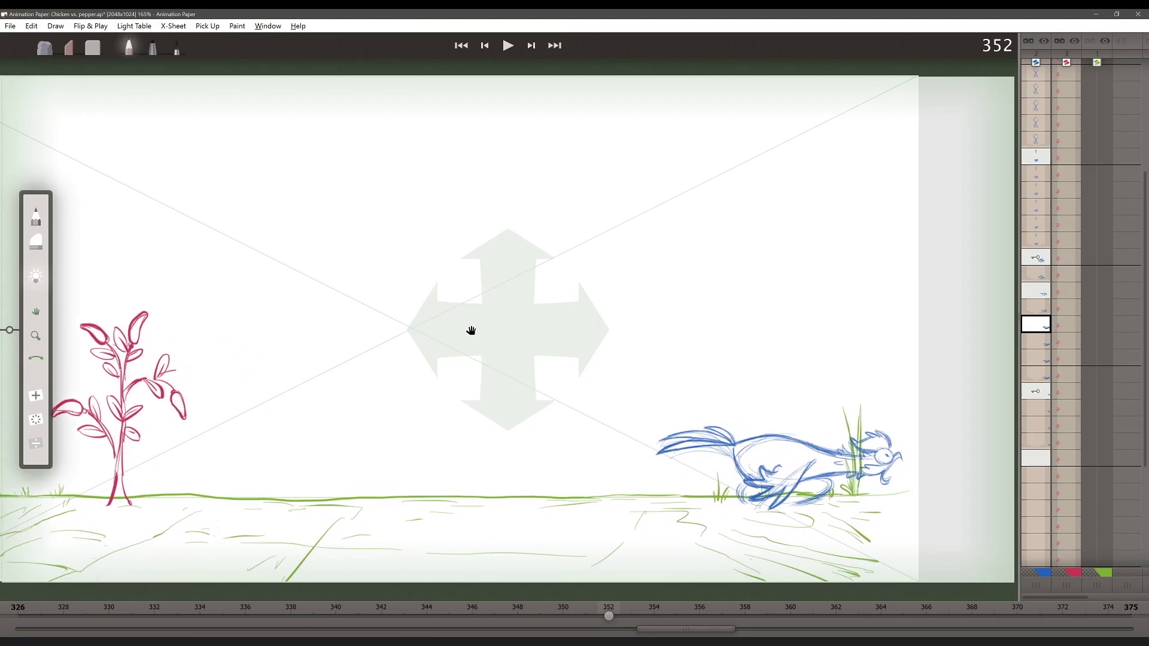
Take frame 348 off the pegs, turn on the light table and shift its drawings right, over the frame 352 chicken.
{"action": "left_click", "coordinate": [1047, 261]}
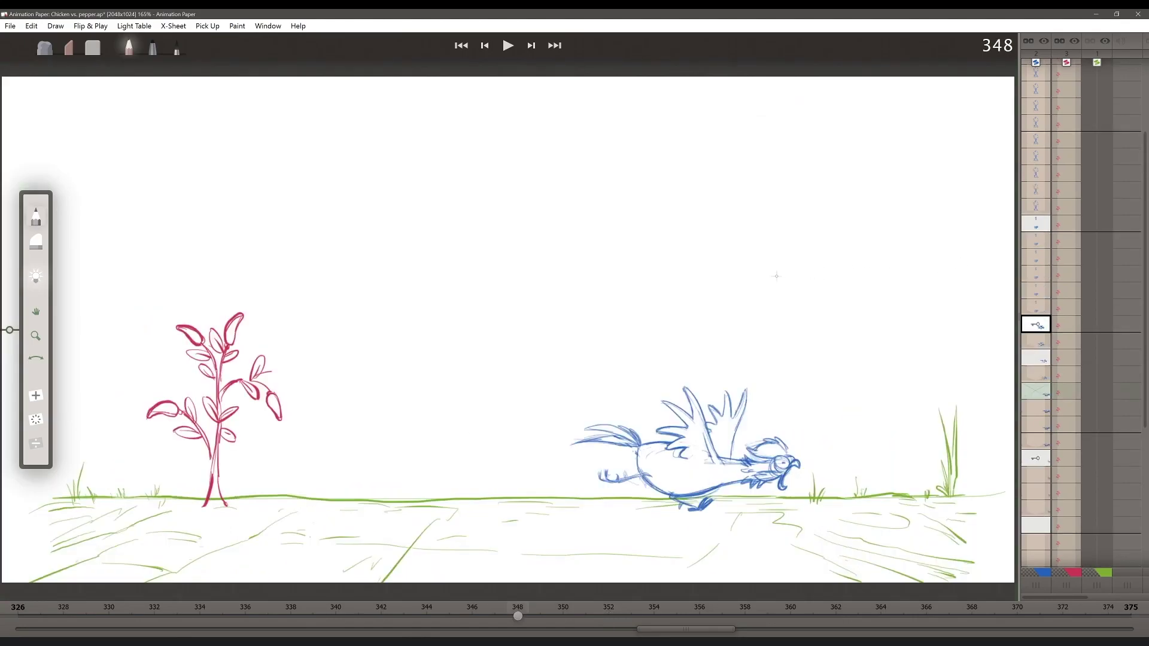
{"action": "key", "text": "ctrl+alt"}
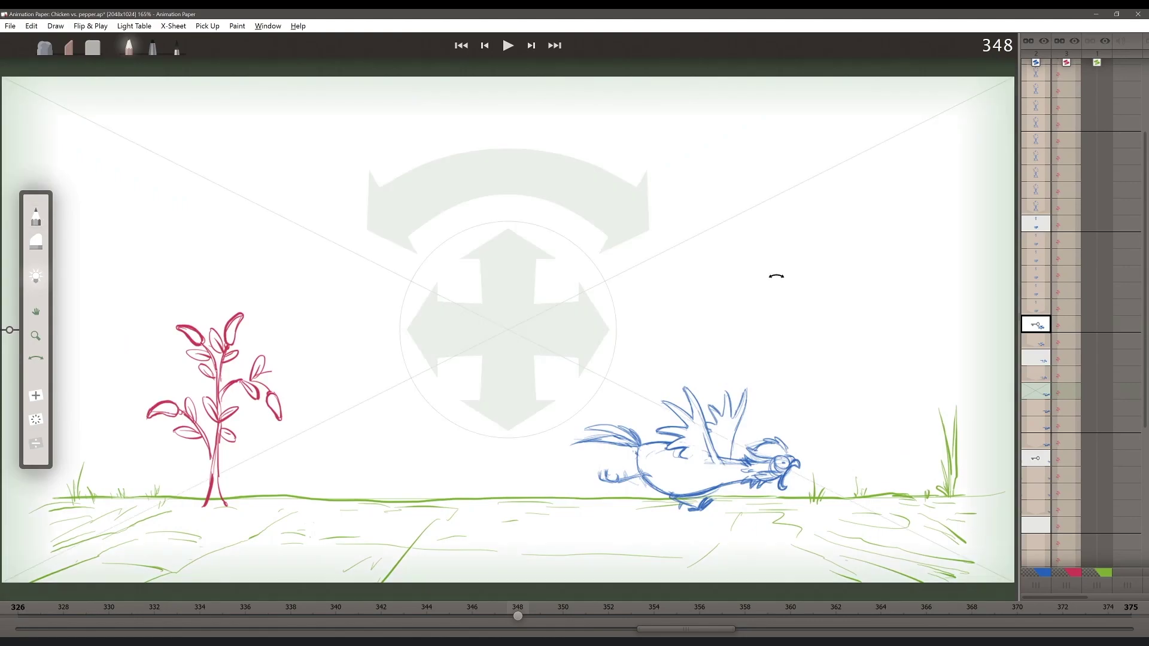
{"action": "left_click_drag", "start_coordinate": [638, 336], "coordinate": [654, 336]}
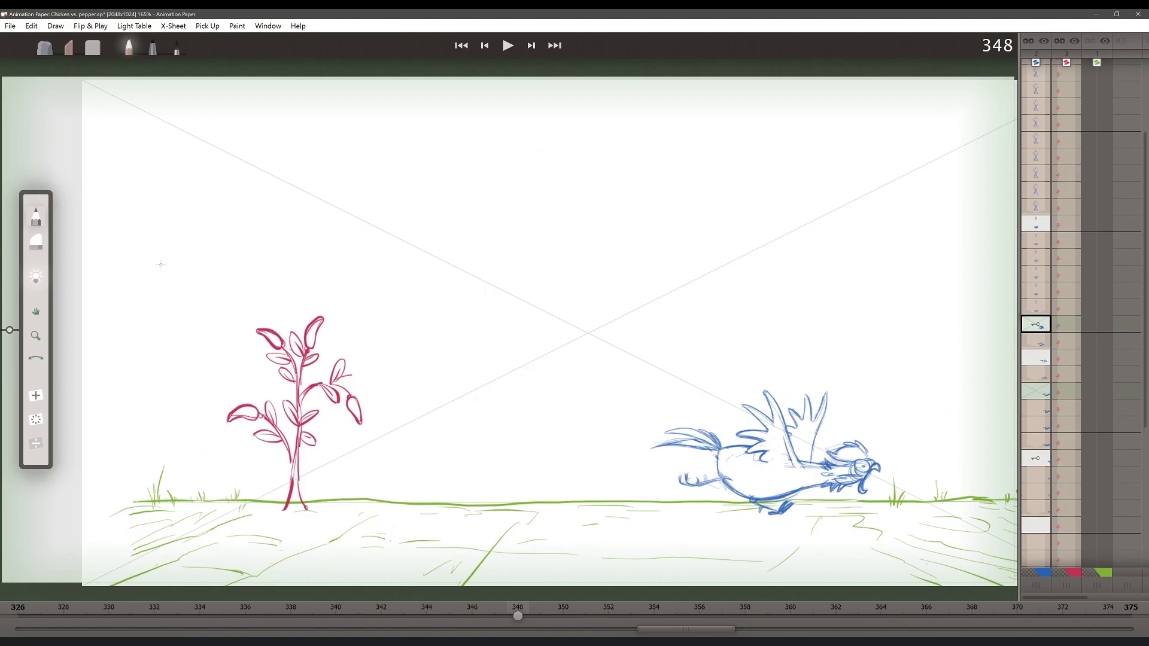
{"action": "left_click", "coordinate": [36, 277]}
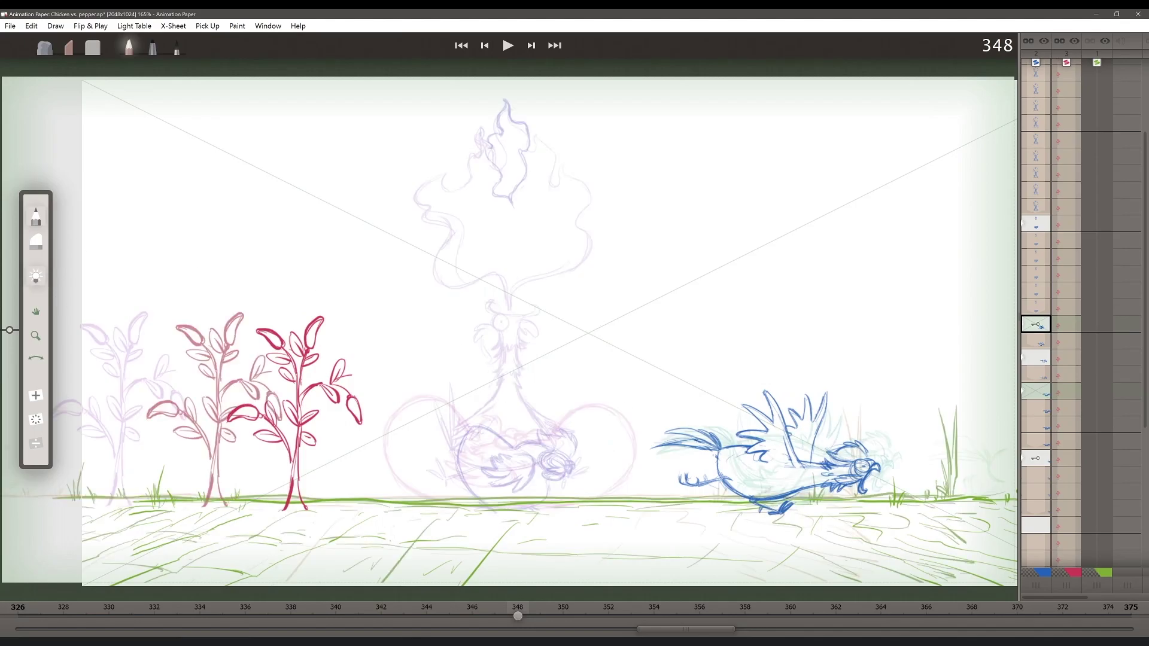
{"action": "key", "text": "ctrl+alt"}
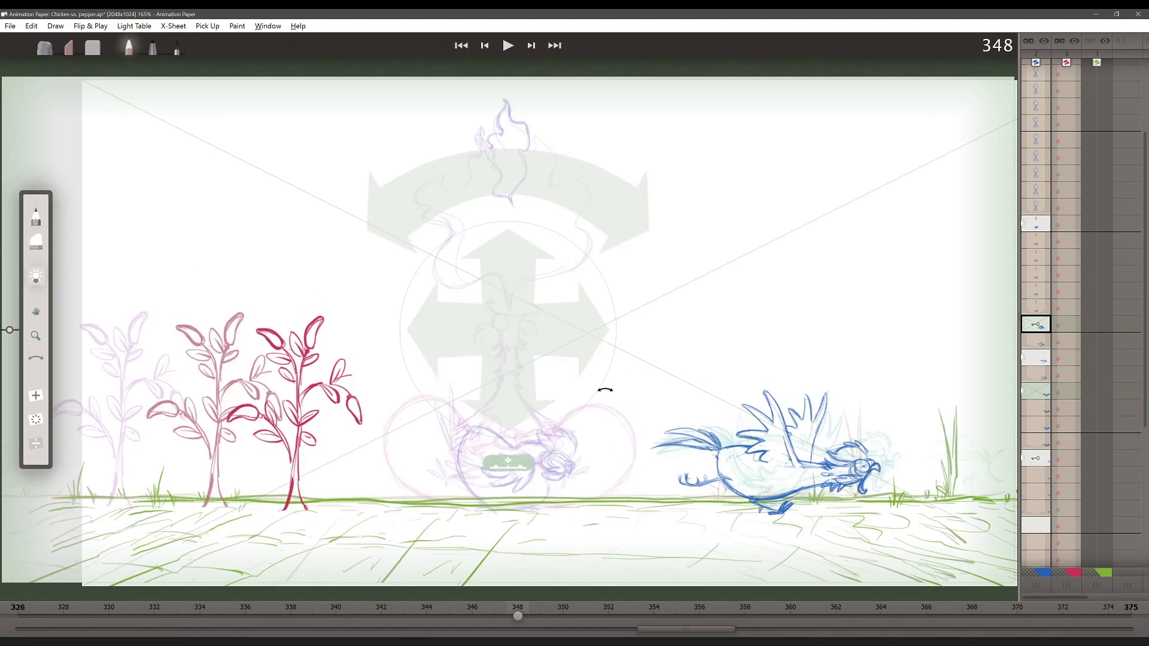
{"action": "left_click_drag", "start_coordinate": [518, 335], "coordinate": [538, 329]}
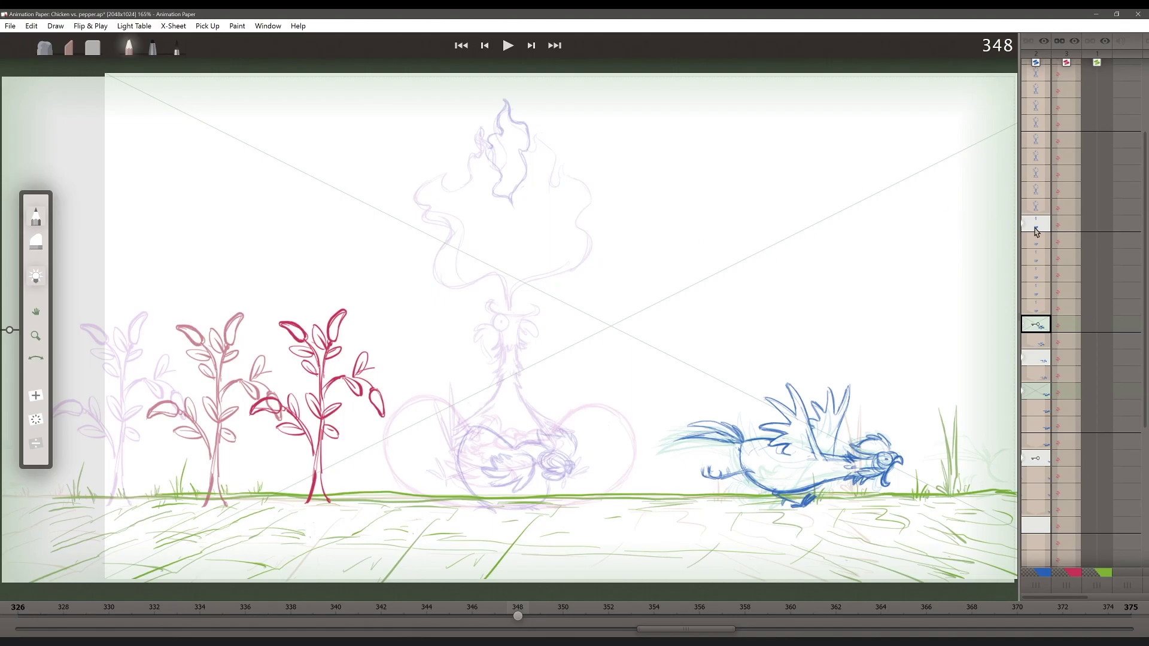
Take frame 342 off the pegs and shift it right, then shift frame 331 off the pegs up and to the left.
{"action": "key", "text": "Left"}
{"action": "mouse_move", "coordinate": [544, 300]}
{"action": "left_mouse_down"}
{"action": "mouse_move", "coordinate": [585, 325]}
{"action": "mouse_move", "coordinate": [614, 323]}
{"action": "left_mouse_up"}
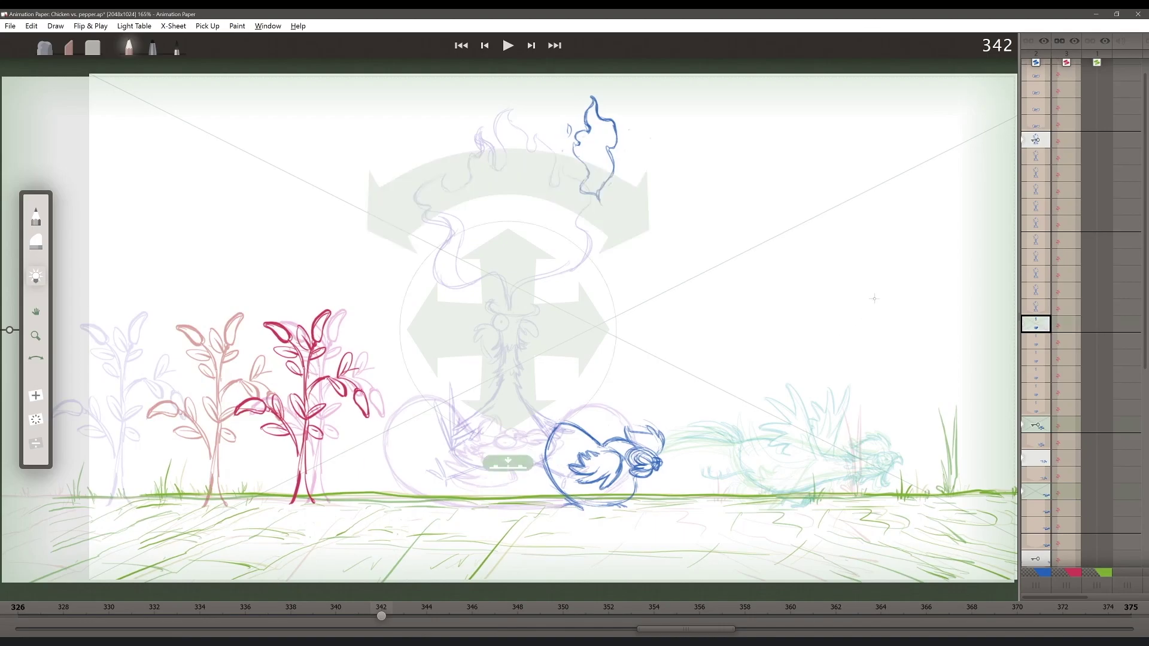
{"action": "left_click", "coordinate": [1042, 146]}
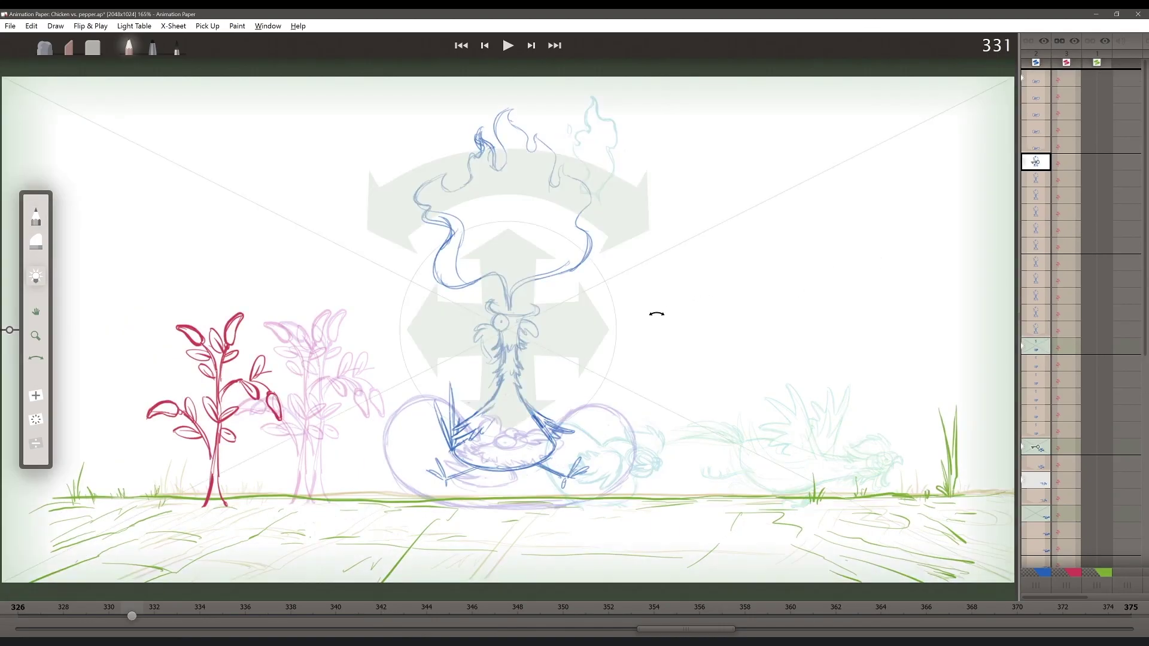
{"action": "left_click_drag", "start_coordinate": [569, 323], "coordinate": [429, 280]}
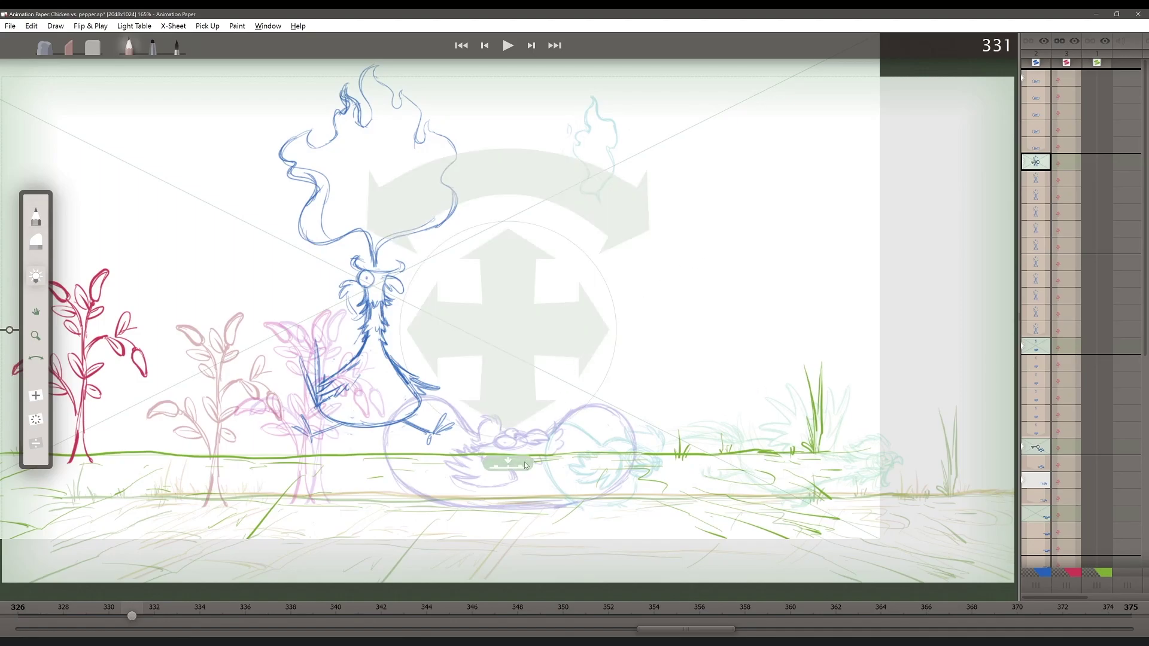
Reset the off-pegs positions of frames 331, 342, 348 and 352 one by one to put them back on the pegs.
{"action": "left_click", "coordinate": [518, 463], "text": "alt"}
{"action": "left_click", "coordinate": [1037, 347]}
{"action": "key", "text": "alt"}
{"action": "left_click", "coordinate": [509, 464], "text": "alt"}
{"action": "left_click", "coordinate": [1047, 426]}
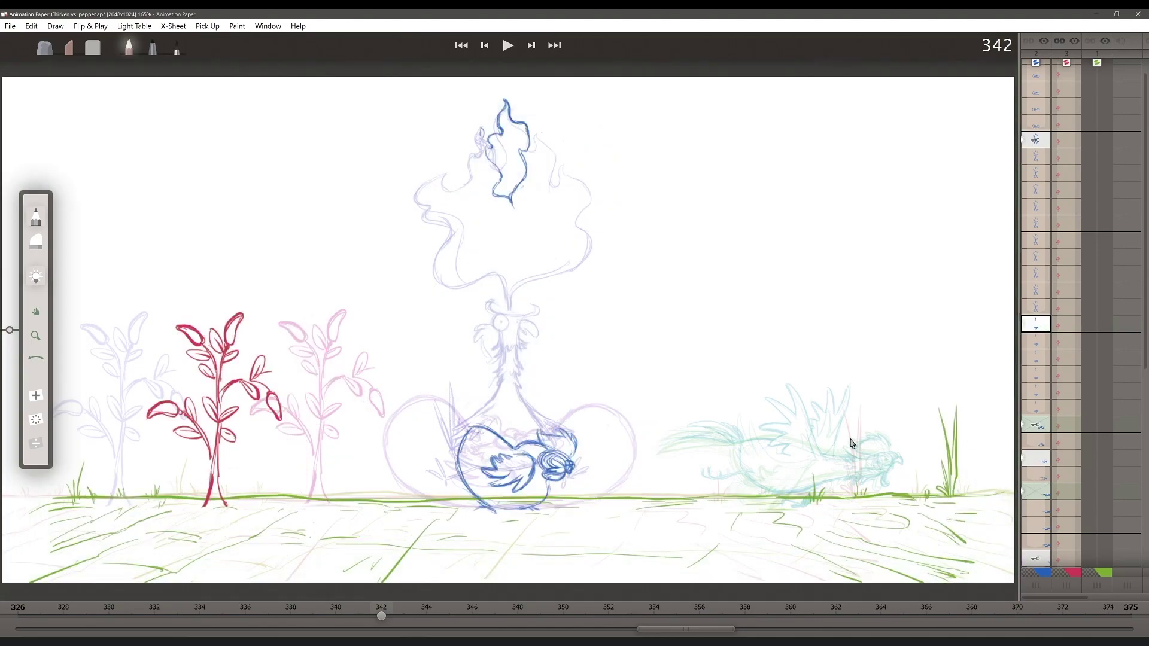
{"action": "key", "text": "alt"}
{"action": "left_click", "coordinate": [507, 463]}
{"action": "key", "text": "Down"}
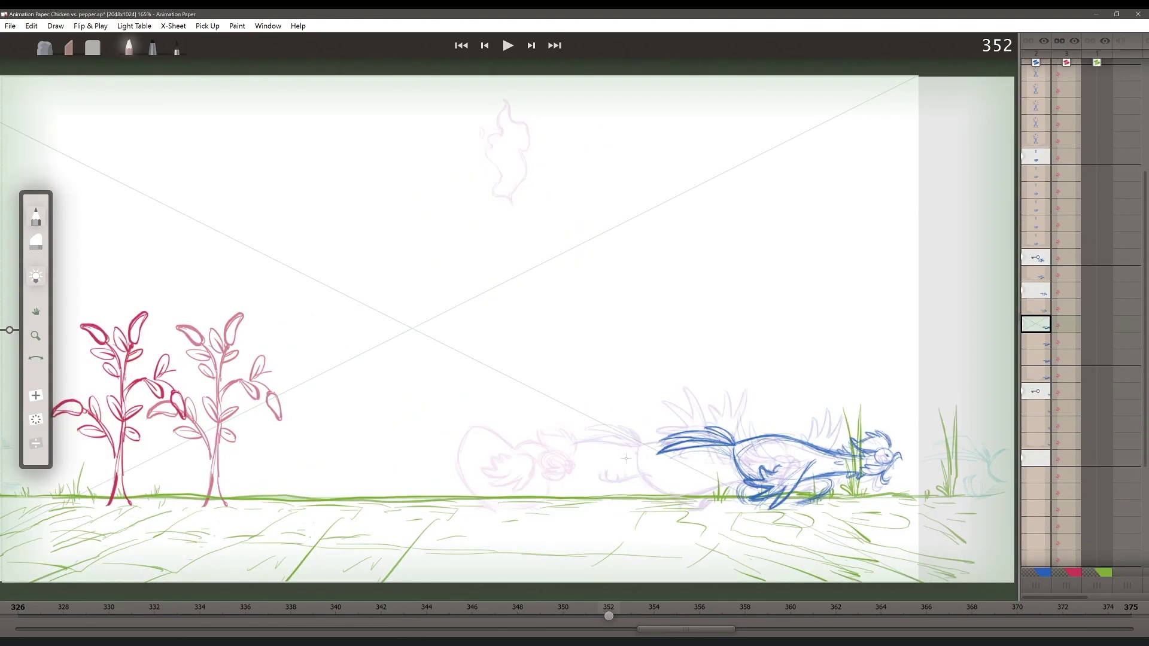
{"action": "left_click", "coordinate": [508, 464]}
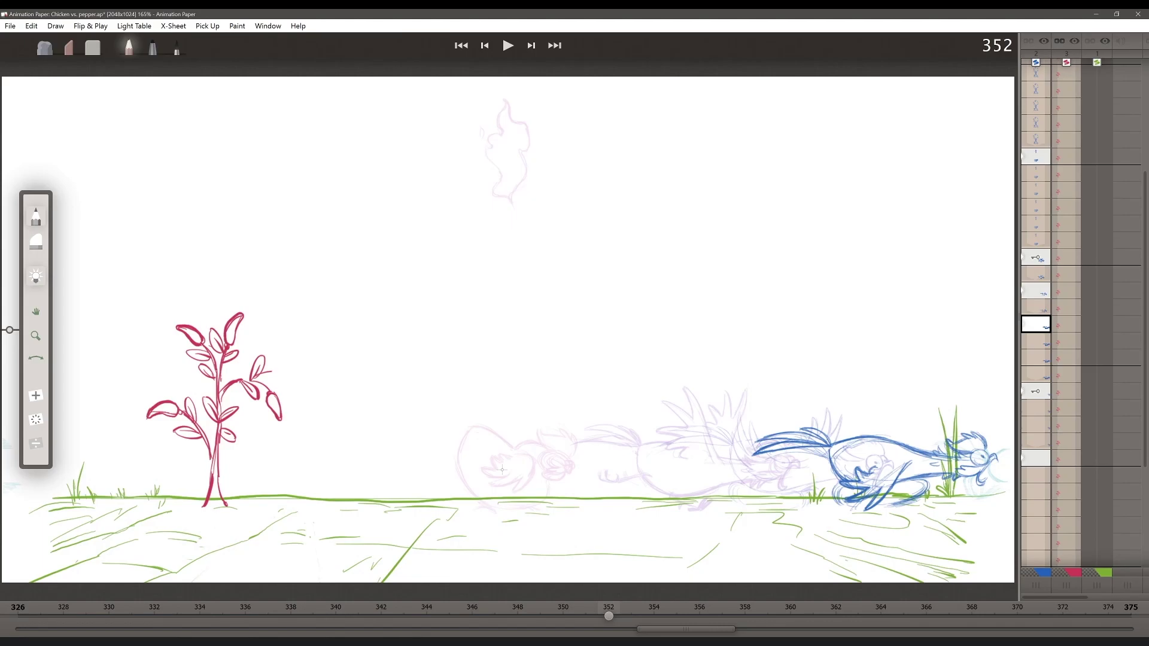
Turn off the light table and step forward through the chicken drawings to frame 360.
{"action": "key", "text": "l"}
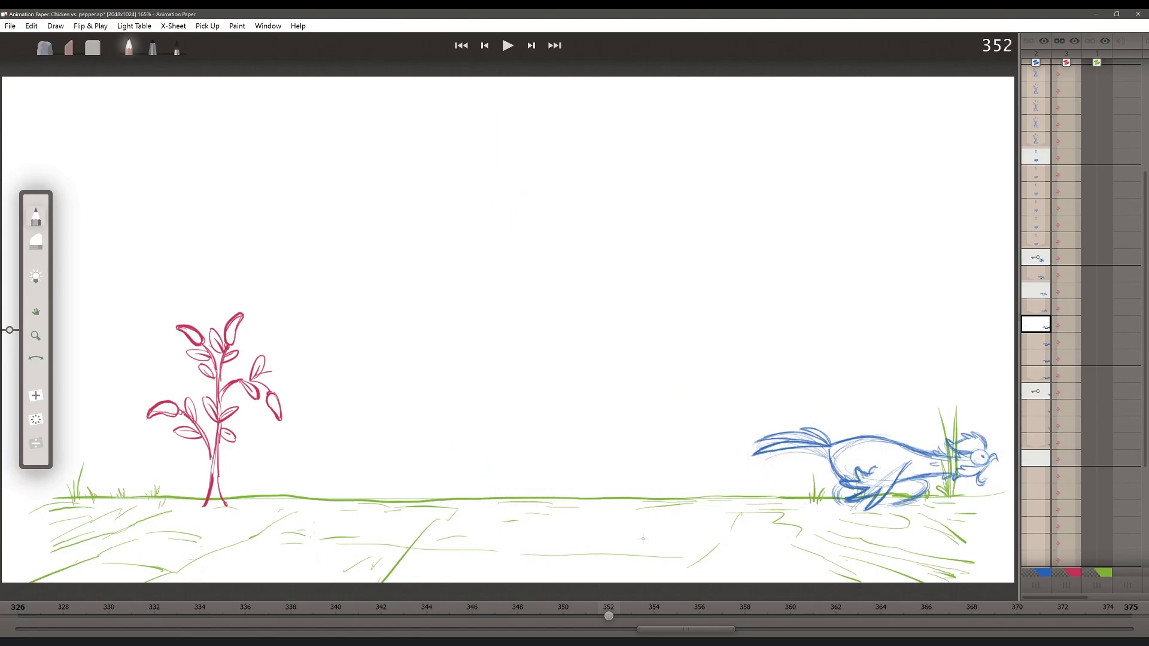
{"action": "key", "text": "Down"}
{"action": "key", "text": "Down"}
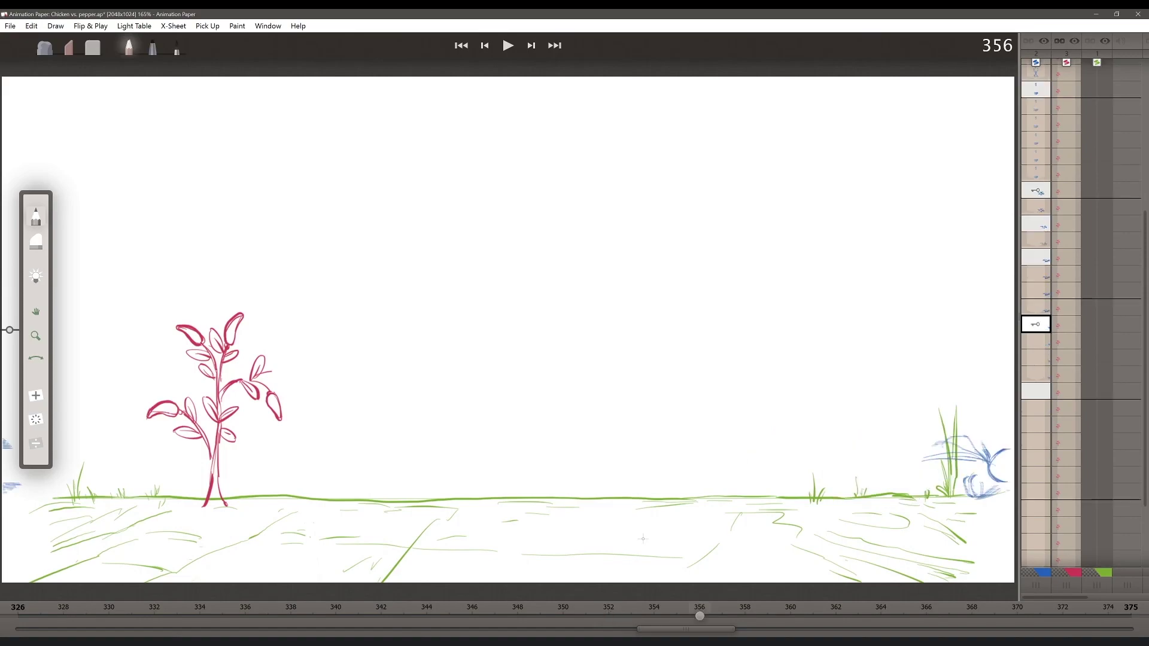
{"action": "key", "text": "r"}
{"action": "key", "text": "e"}
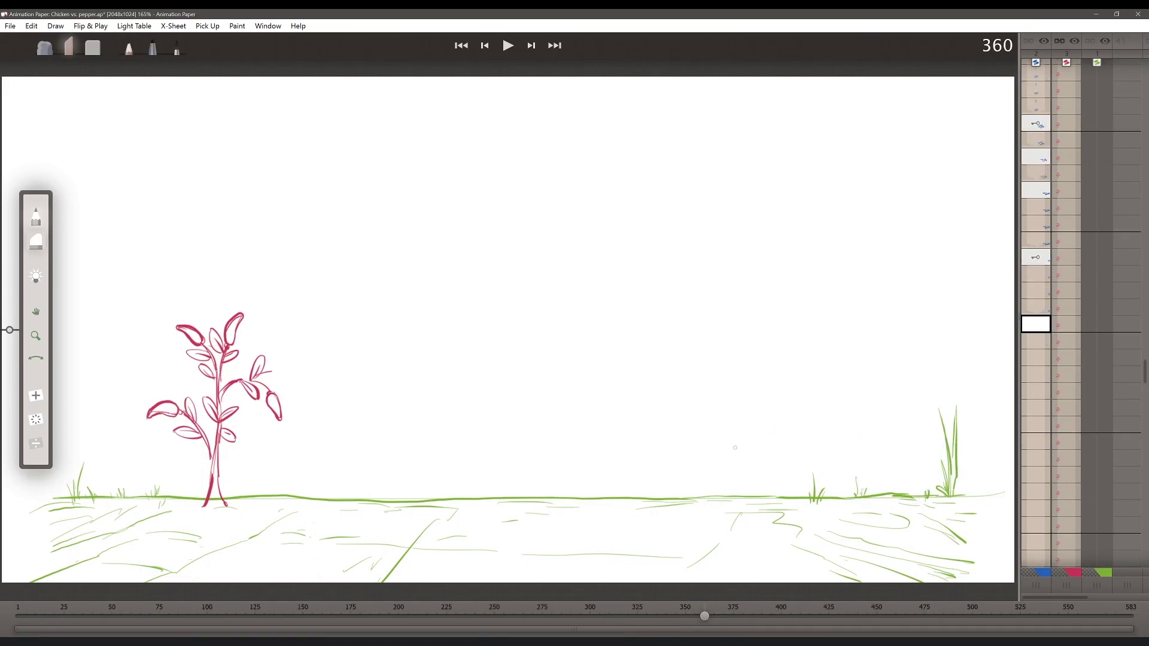